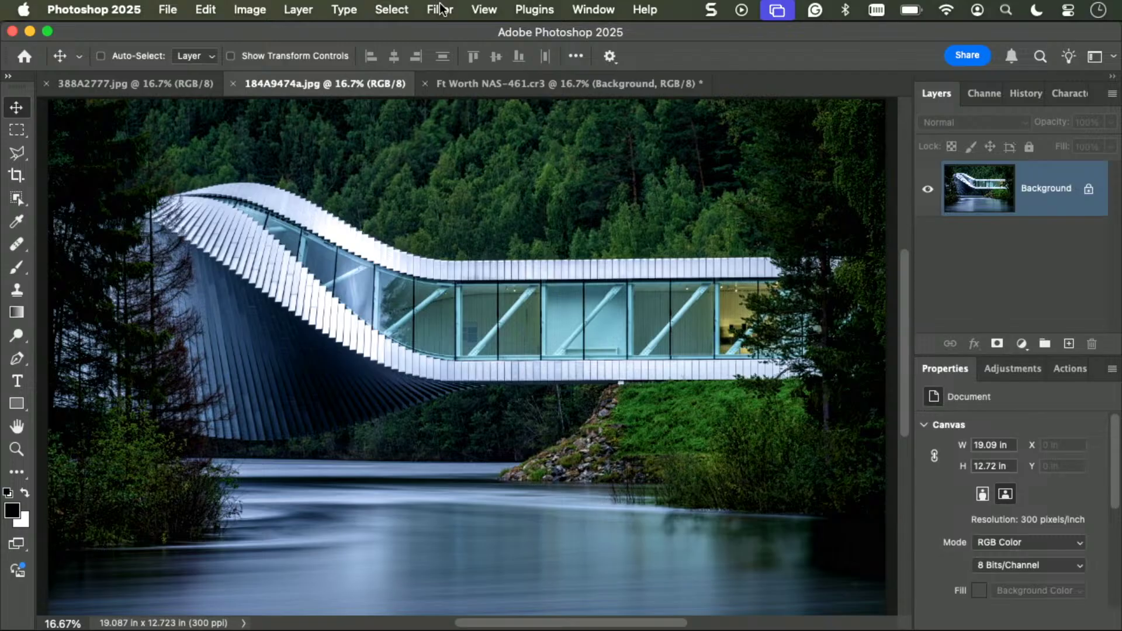
Open the bridge photo in ON1 Effects 2025 and check it at 100% zoom and fitted to the window
click(441, 9)
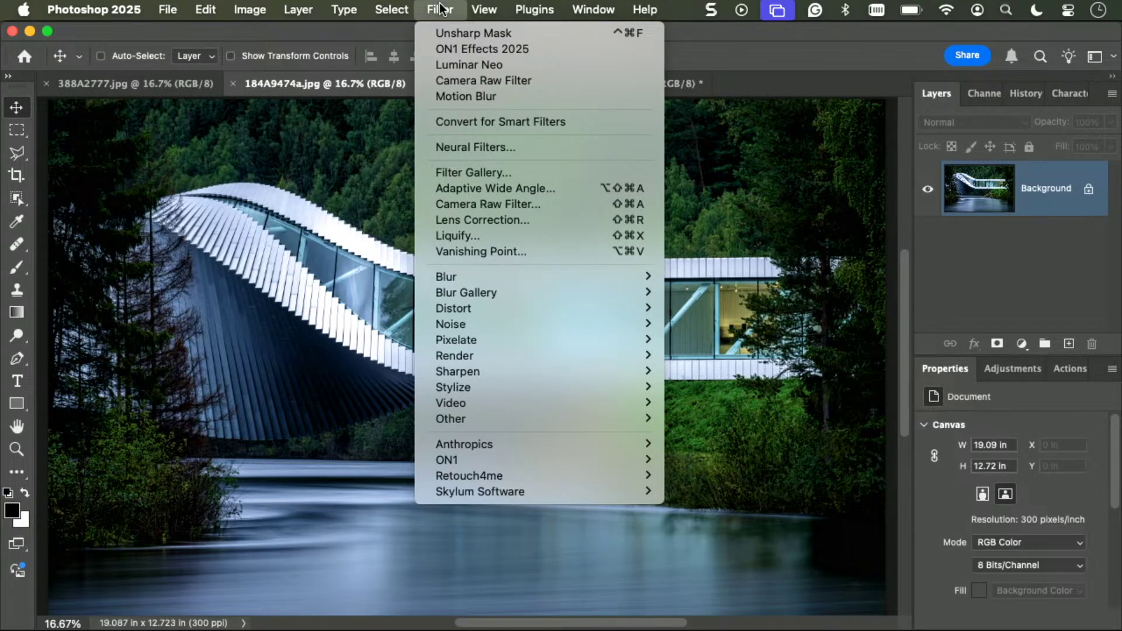
mouse_move(522, 463)
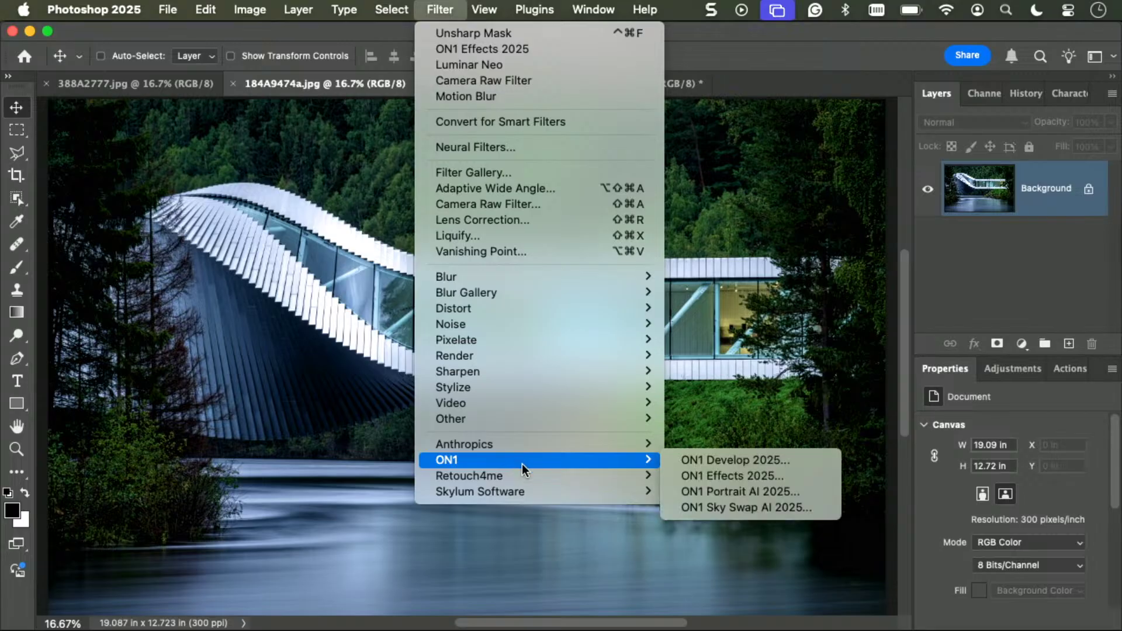
click(783, 476)
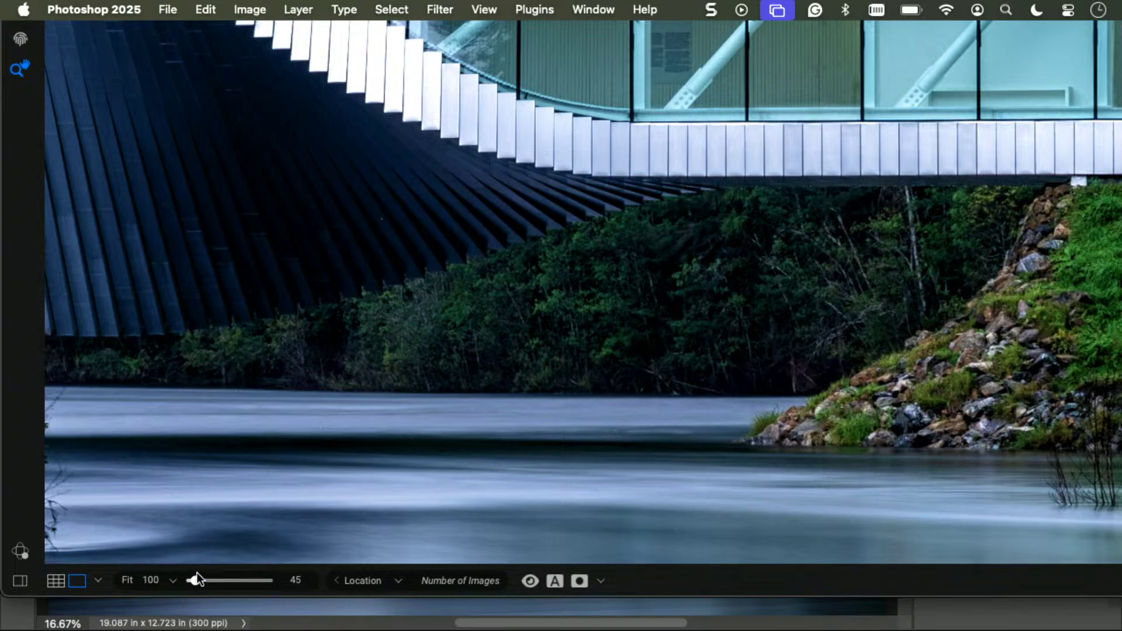
click(127, 580)
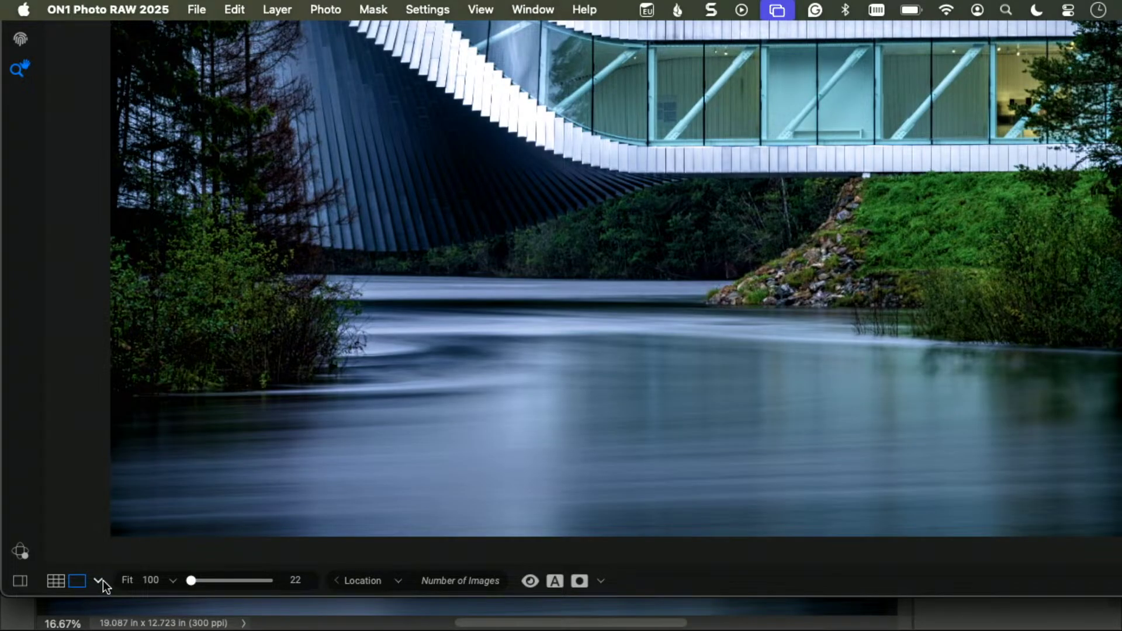
click(151, 579)
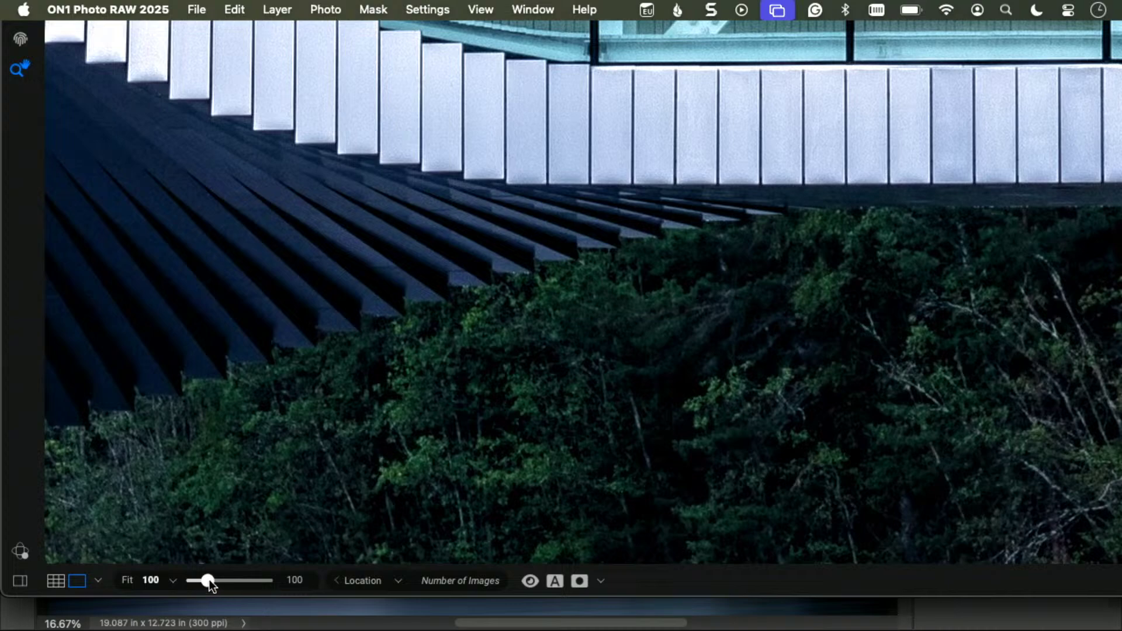
click(129, 579)
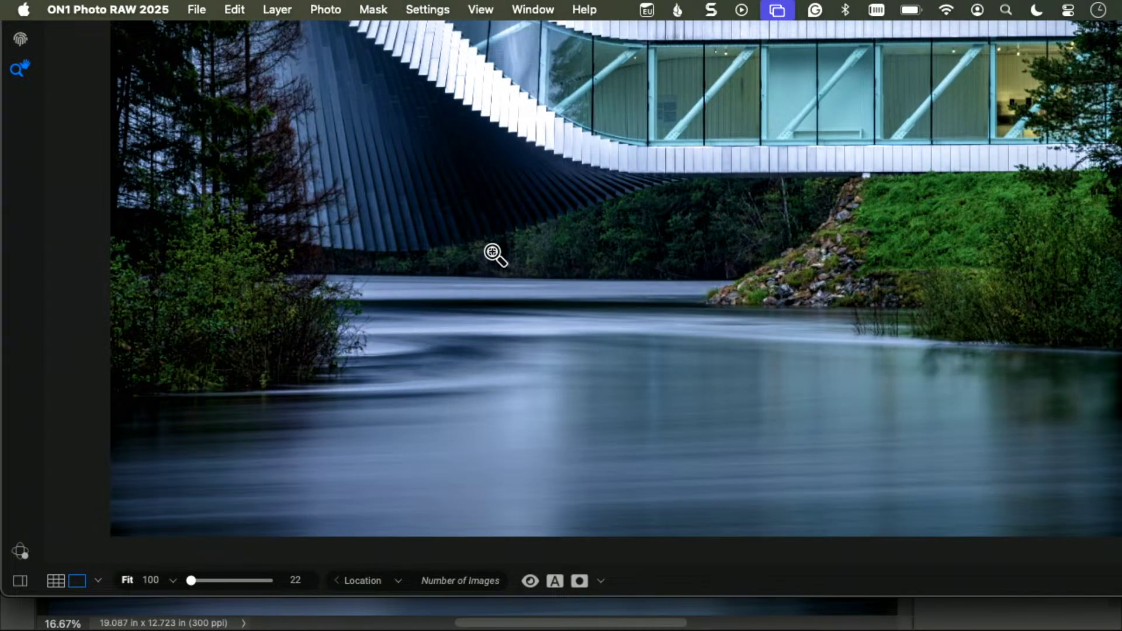
mouse_move(760, 628)
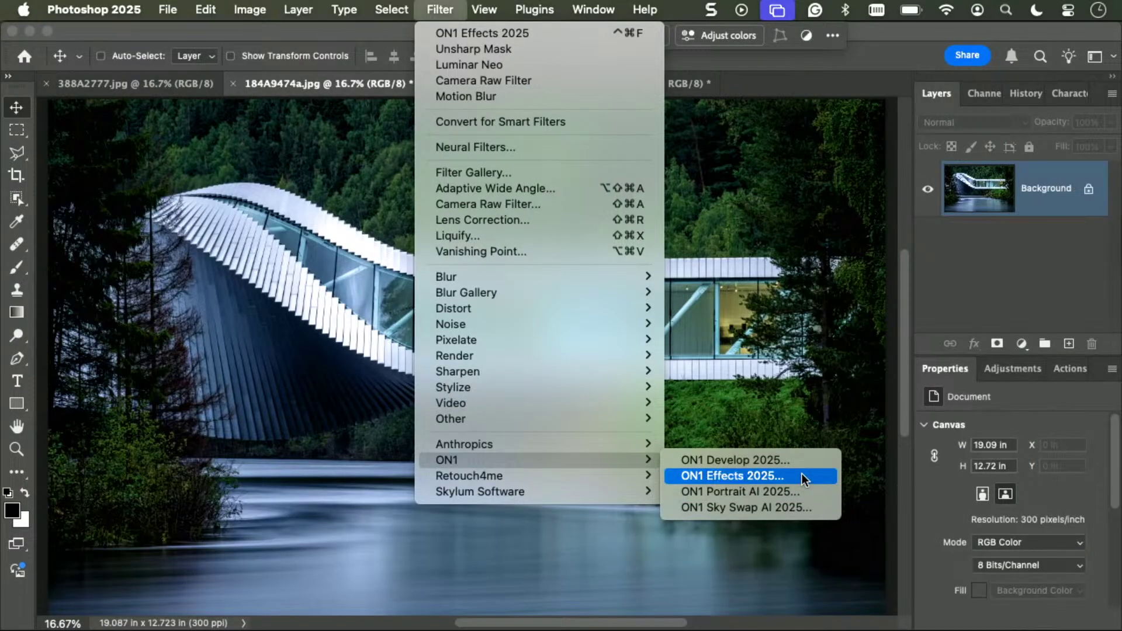
Open the bridge photo in ON1 Effects 2025 again, fit it in view, and add a Black & White filter
click(805, 480)
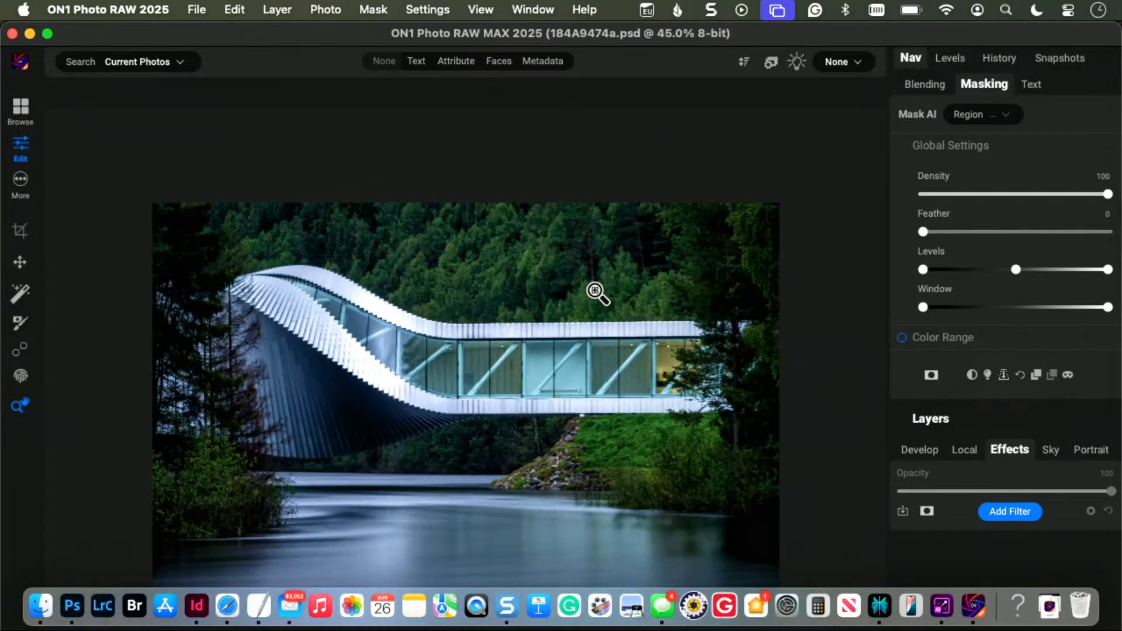
click(575, 372)
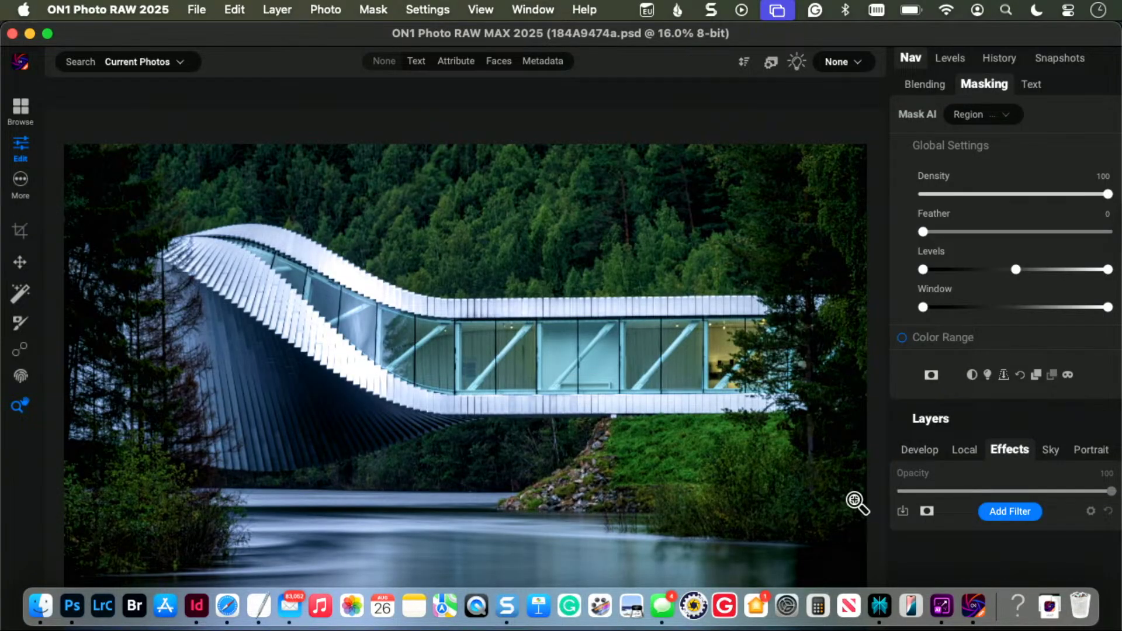
click(1012, 511)
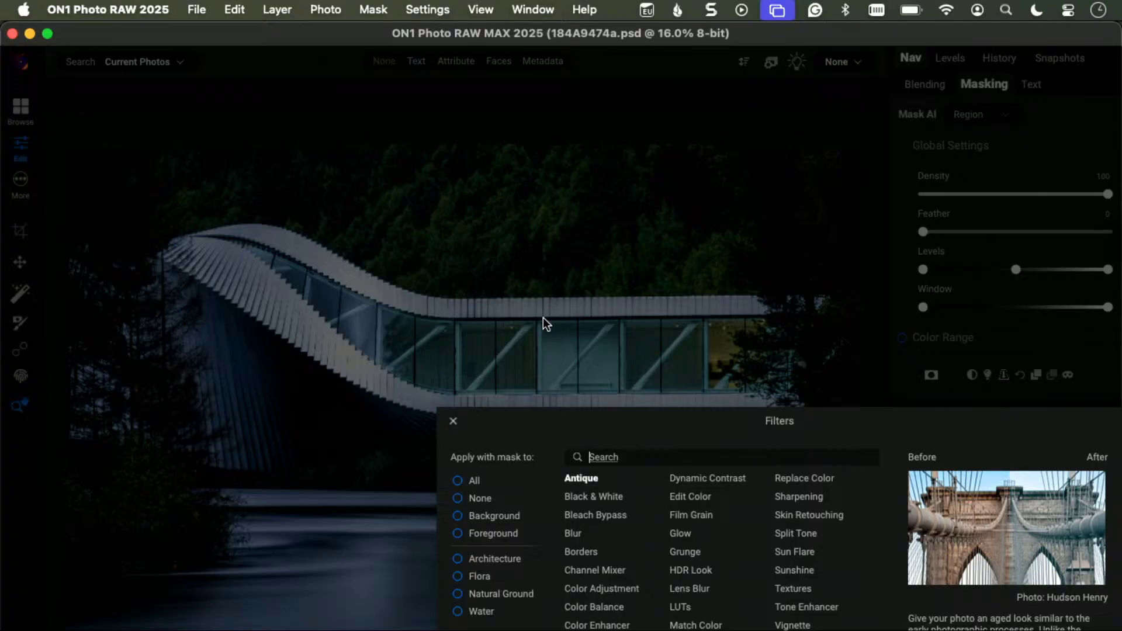
click(609, 498)
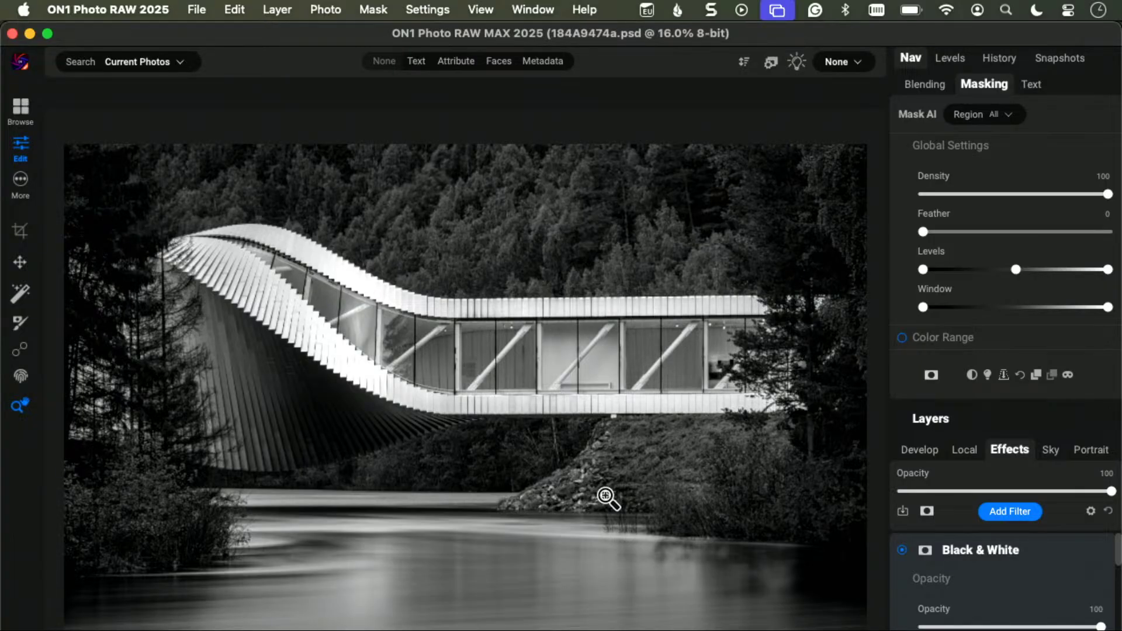
Apply the Deep Blacks style to the Black & White filter
scroll(1088, 561, down, 3)
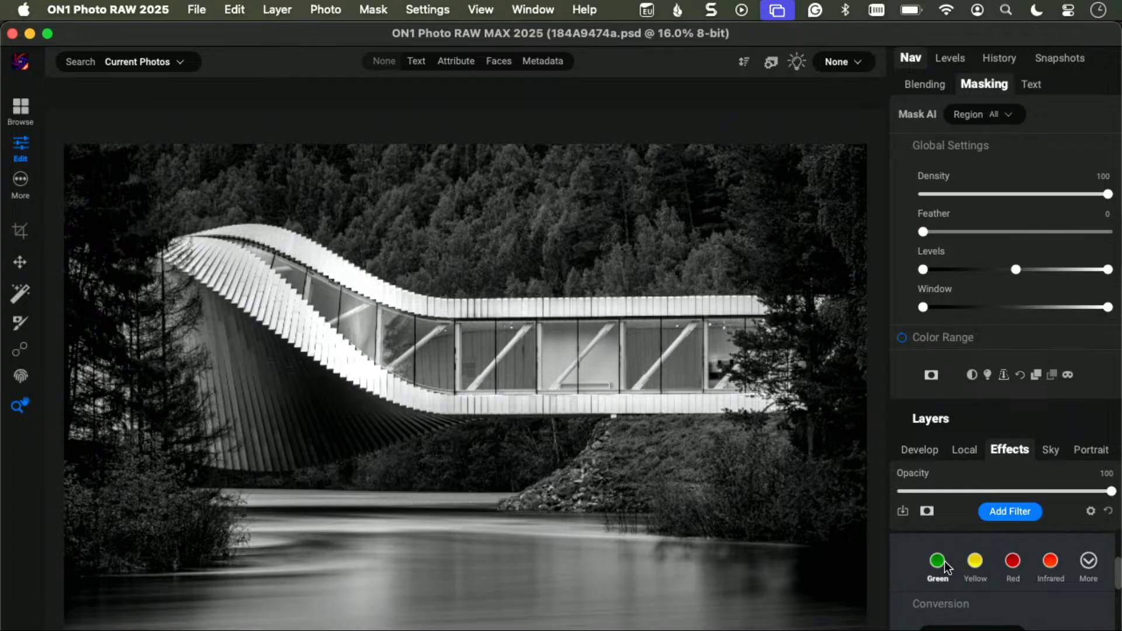
click(1088, 562)
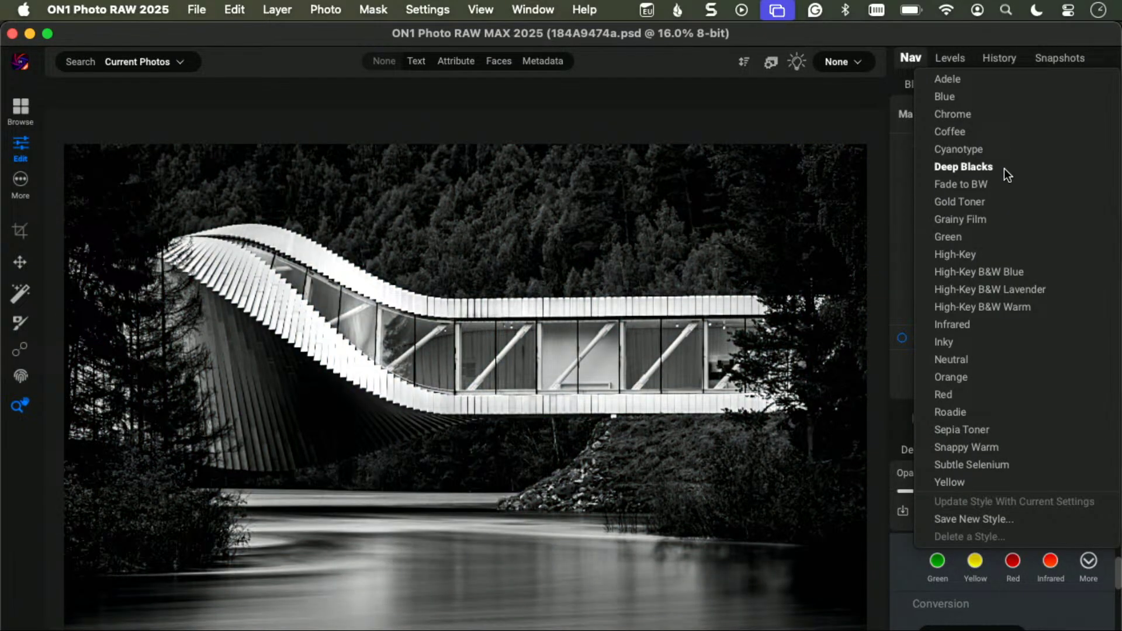
click(1003, 168)
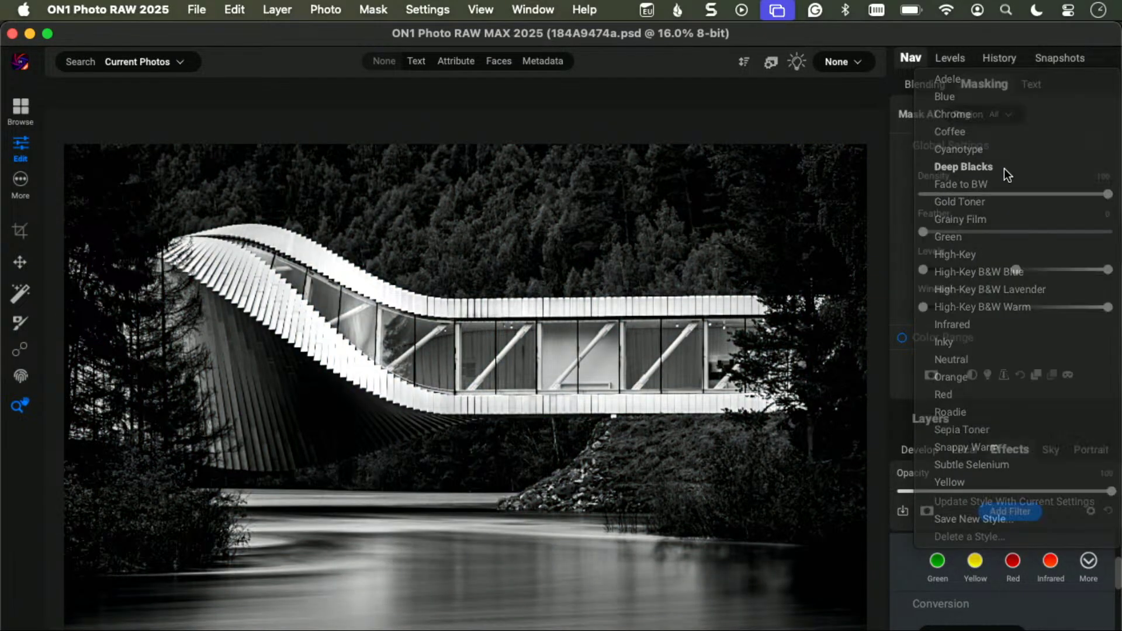
Review the Black & White filter's conversion methods and keep Color Response
scroll(990, 557, down, 2)
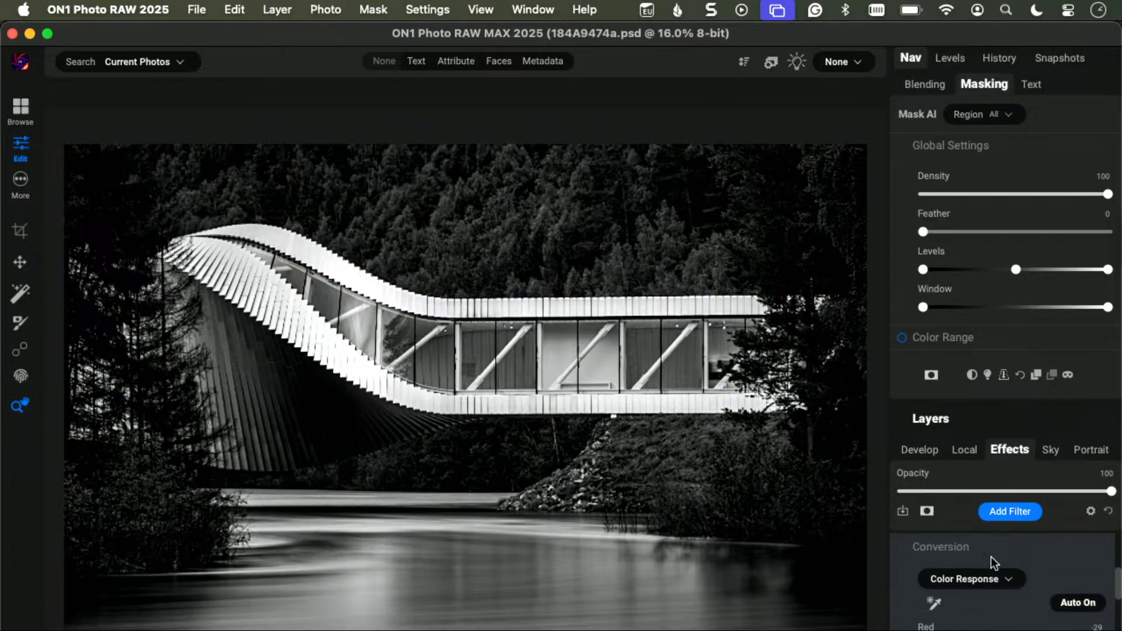
scroll(991, 557, down, 1)
scroll(991, 557, up, 1)
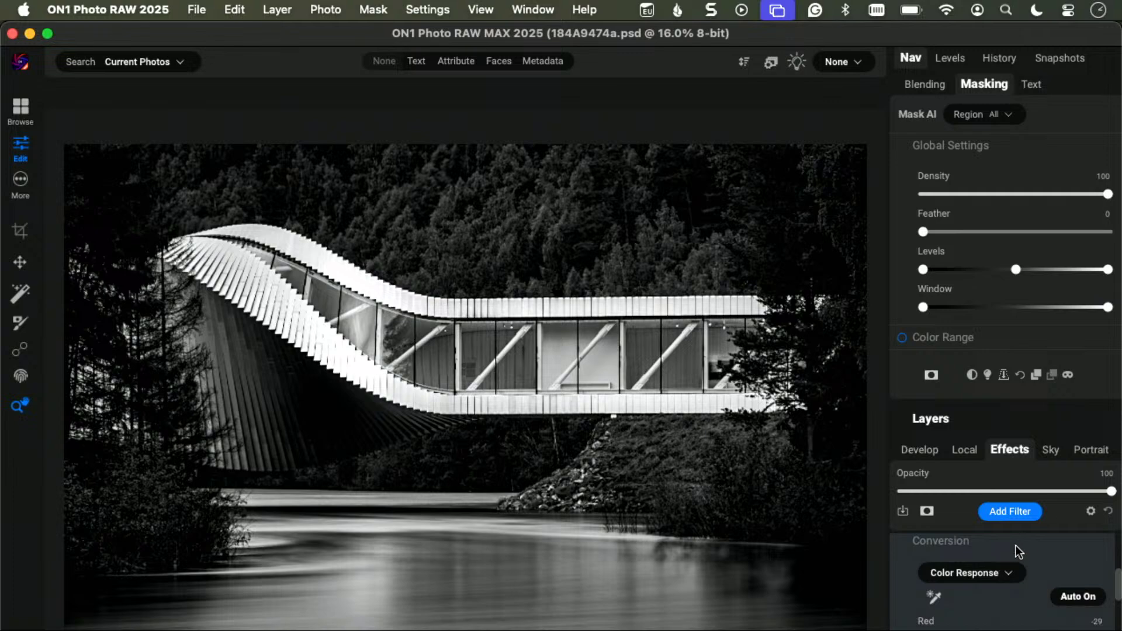
scroll(1022, 542, down, 1)
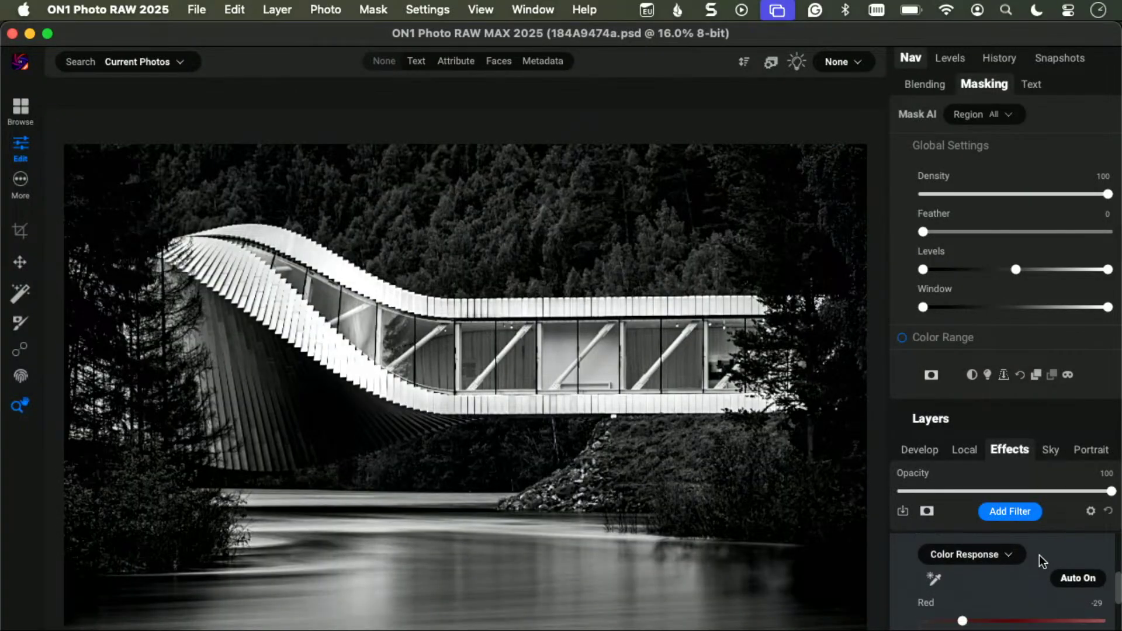
click(1017, 554)
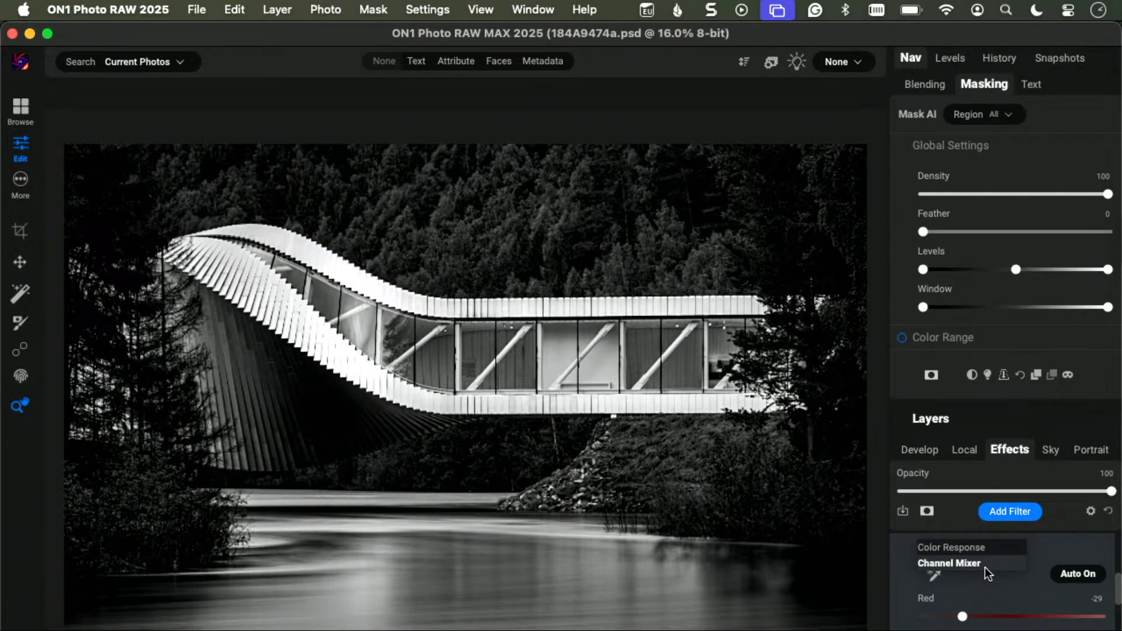
click(997, 545)
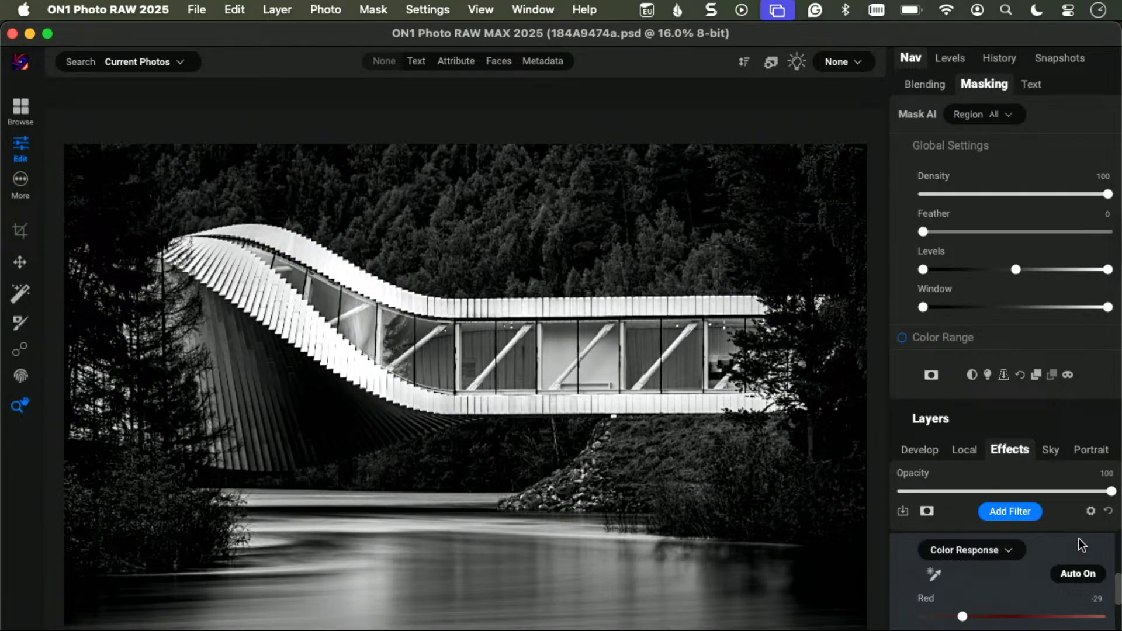
Try the targeted color response adjustment, lowering Aqua to -22 from the trees and Blue to -58 from the water
click(934, 575)
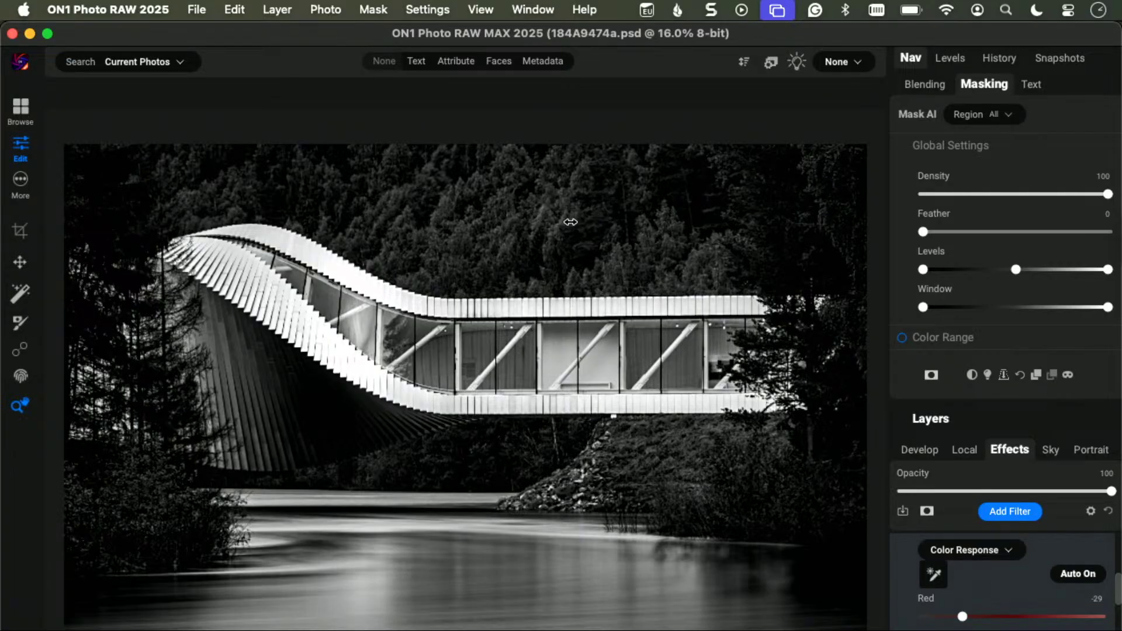
key(Escape)
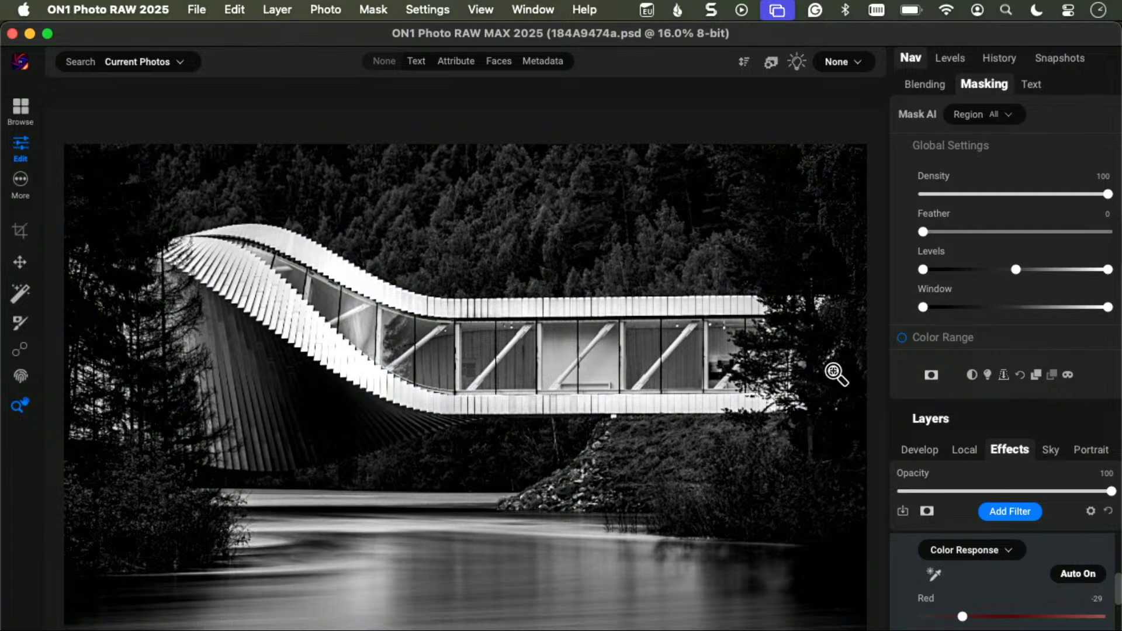
click(934, 85)
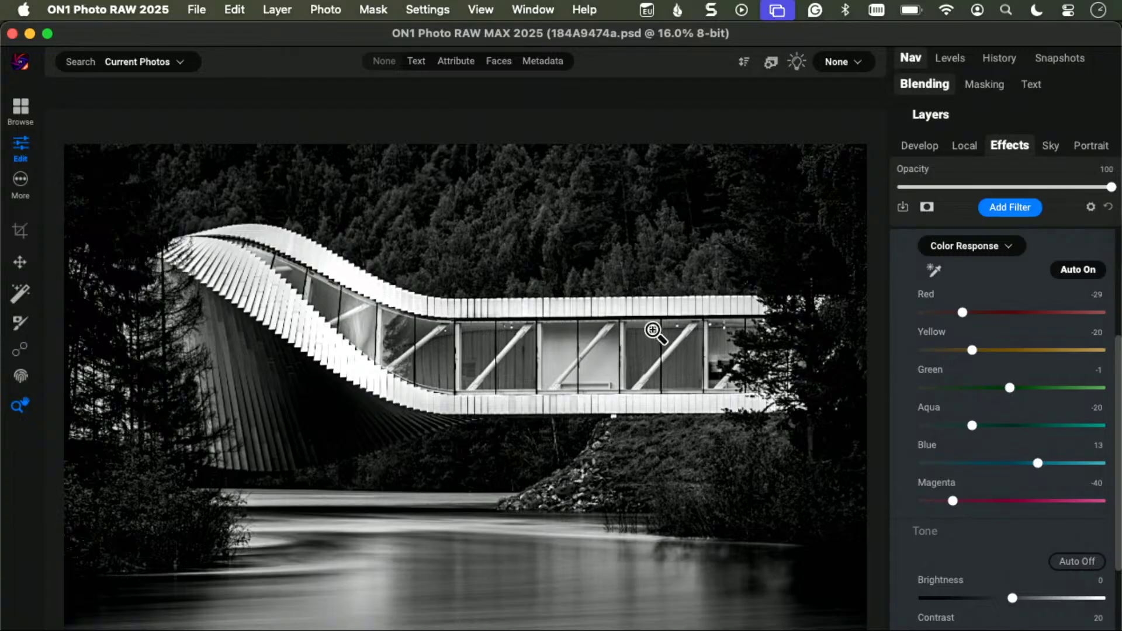
click(933, 270)
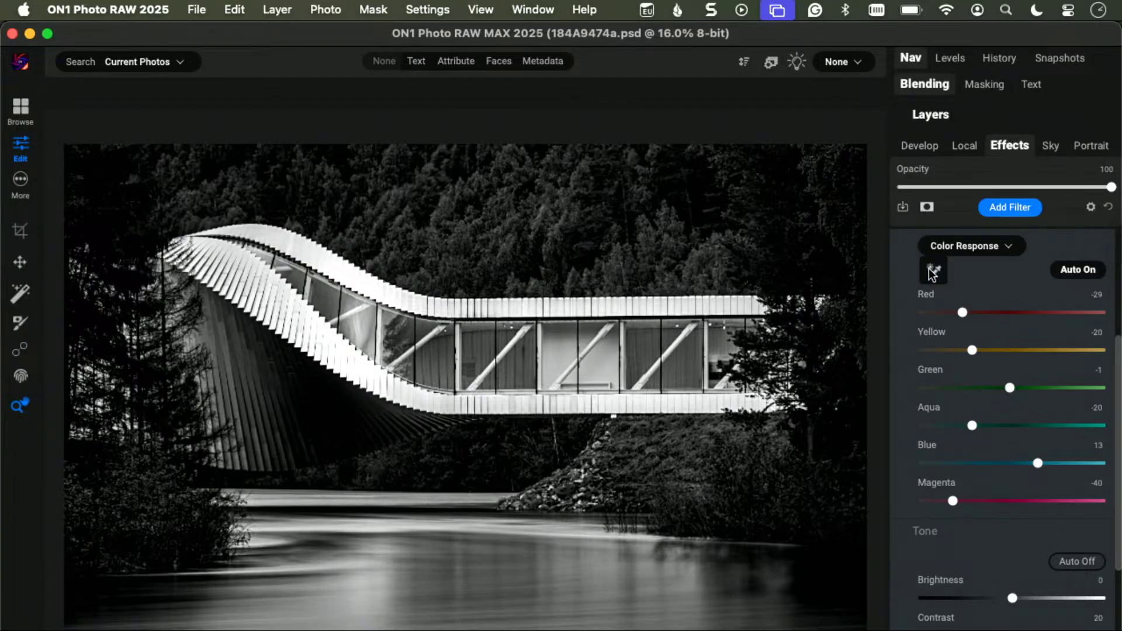
drag(668, 193, 515, 235)
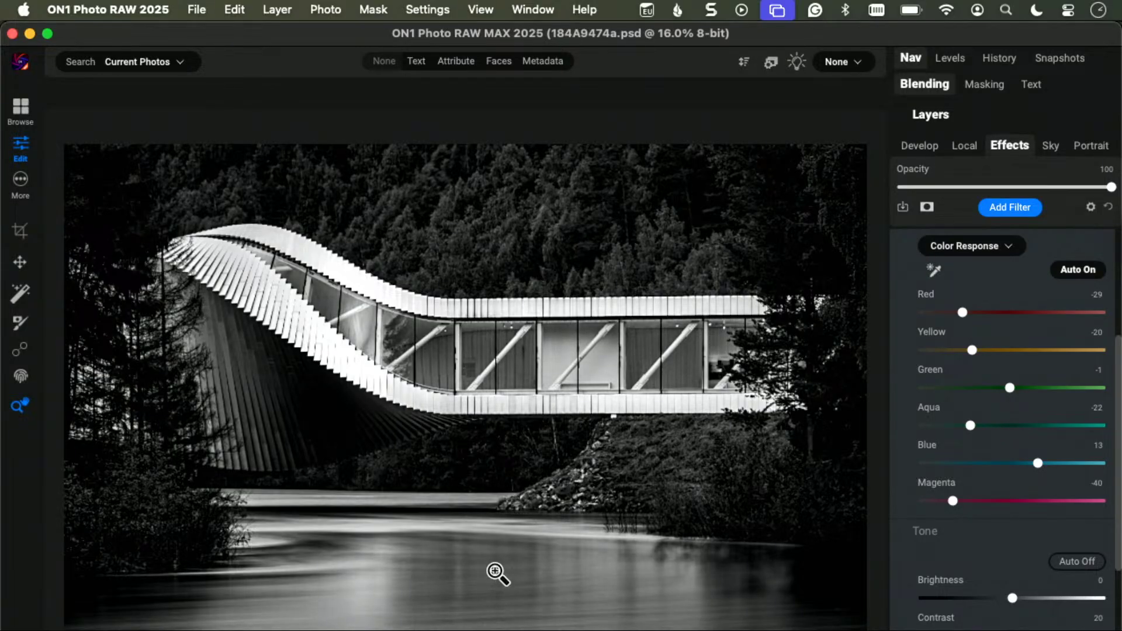
click(933, 270)
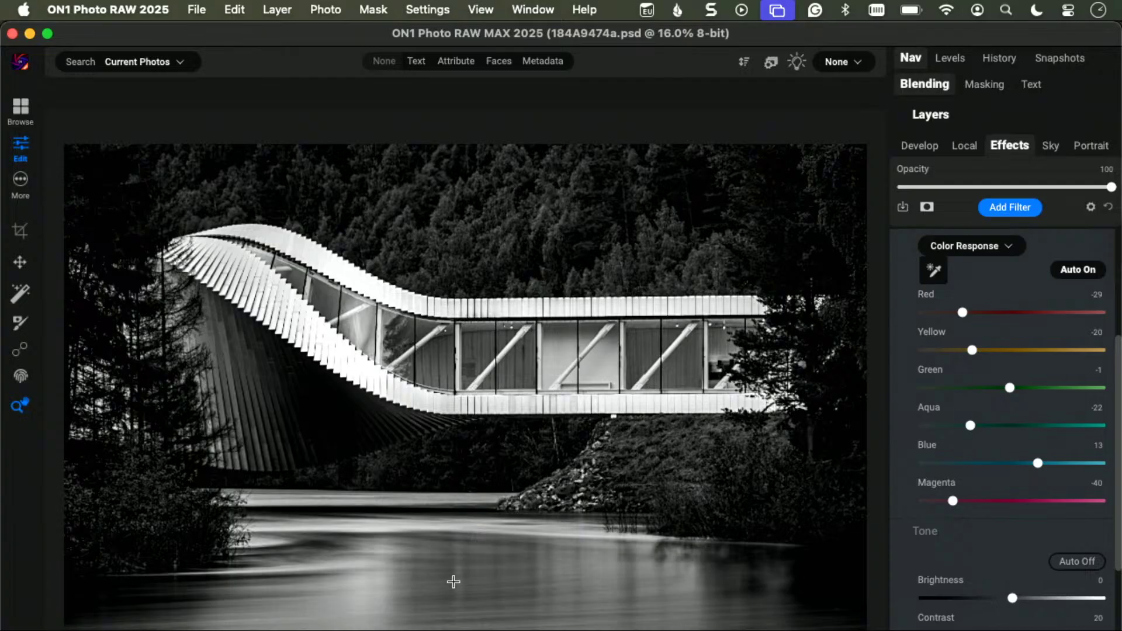
drag(453, 581, 389, 580)
drag(757, 549, 375, 565)
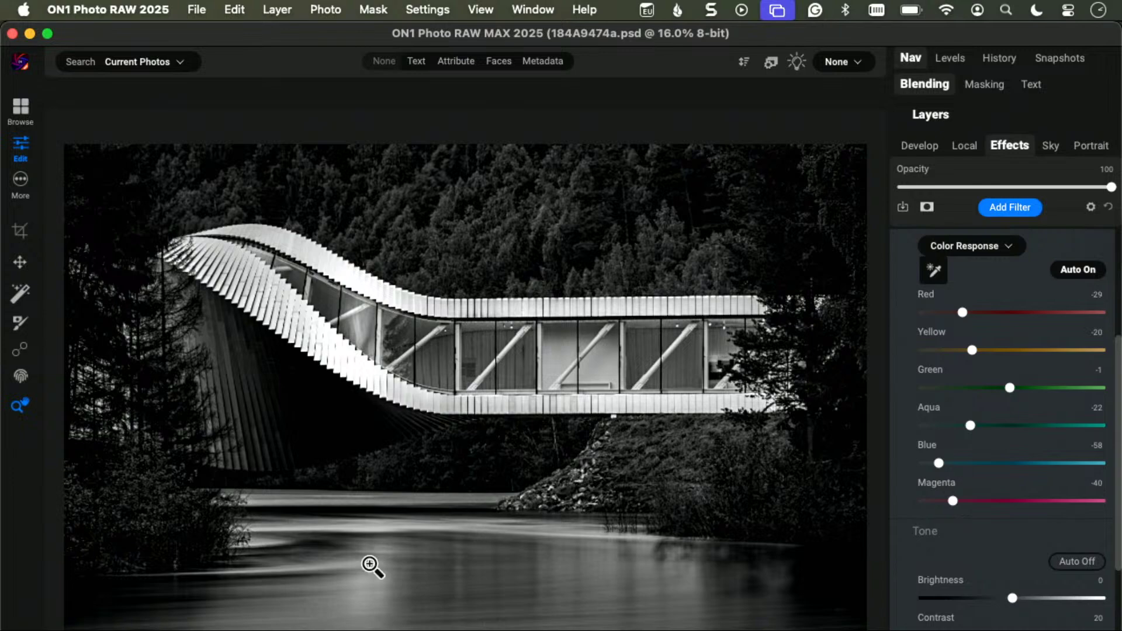
Restore the automatic color response by switching Auto off and back on
click(1081, 268)
click(1080, 269)
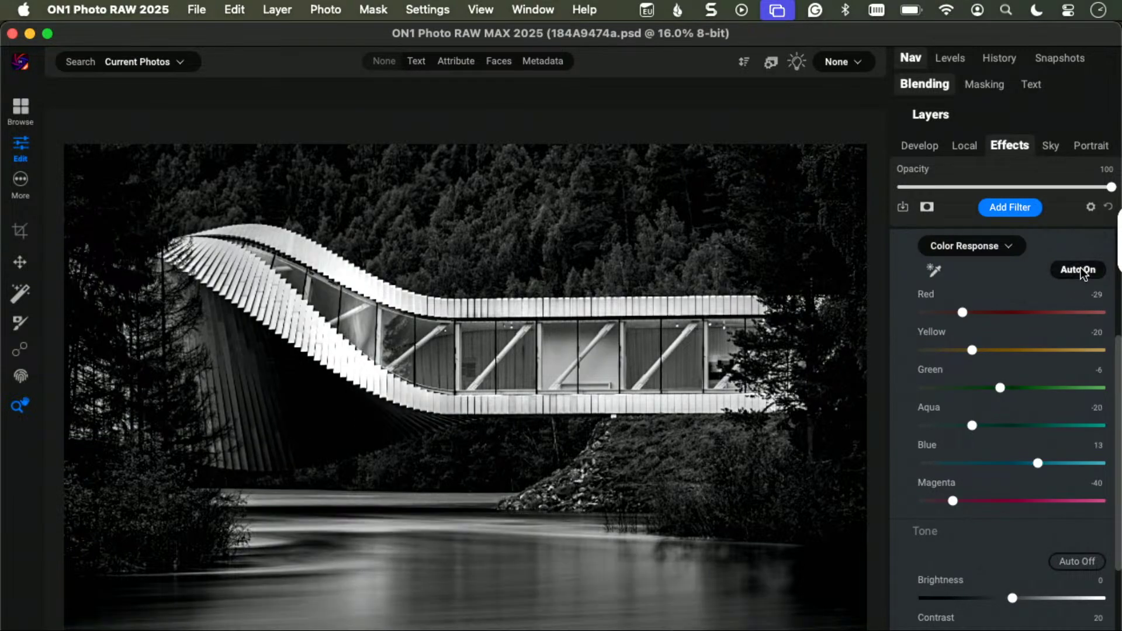
Set the Black & White filter's Shadows tone to 28
scroll(1041, 352, down, 4)
scroll(1042, 352, down, 3)
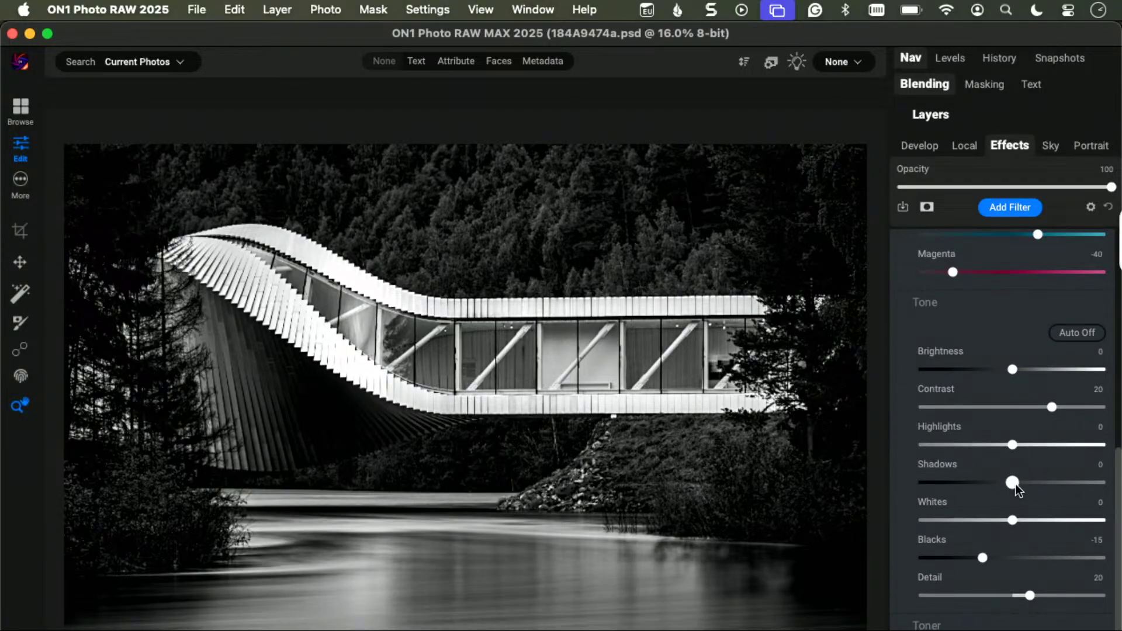
drag(1012, 482, 1074, 482)
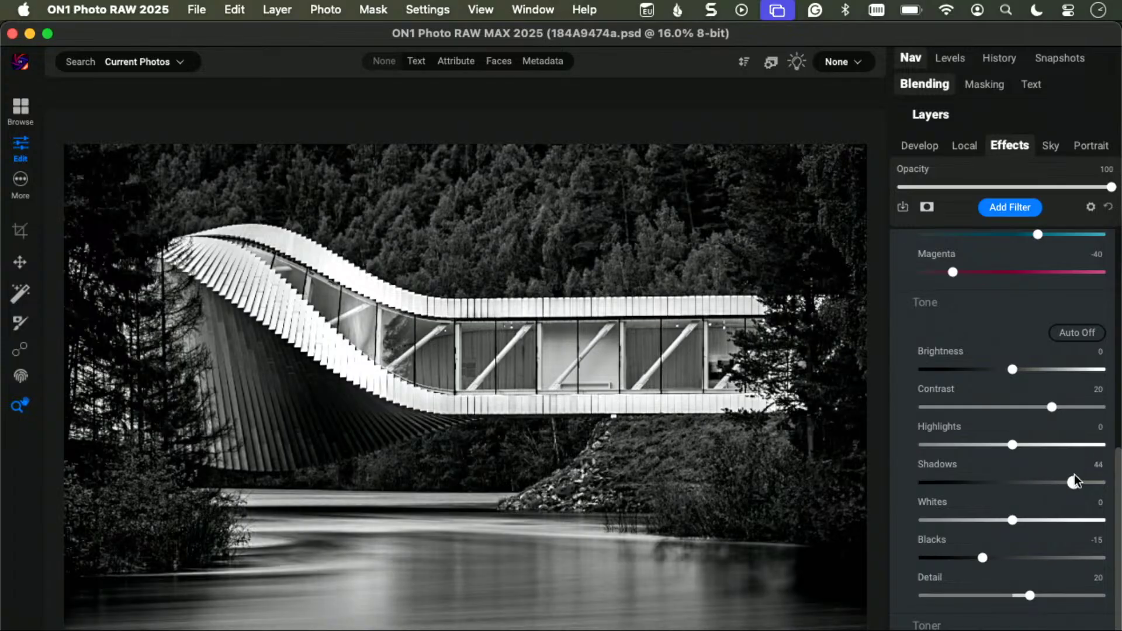
scroll(979, 325, down, 1)
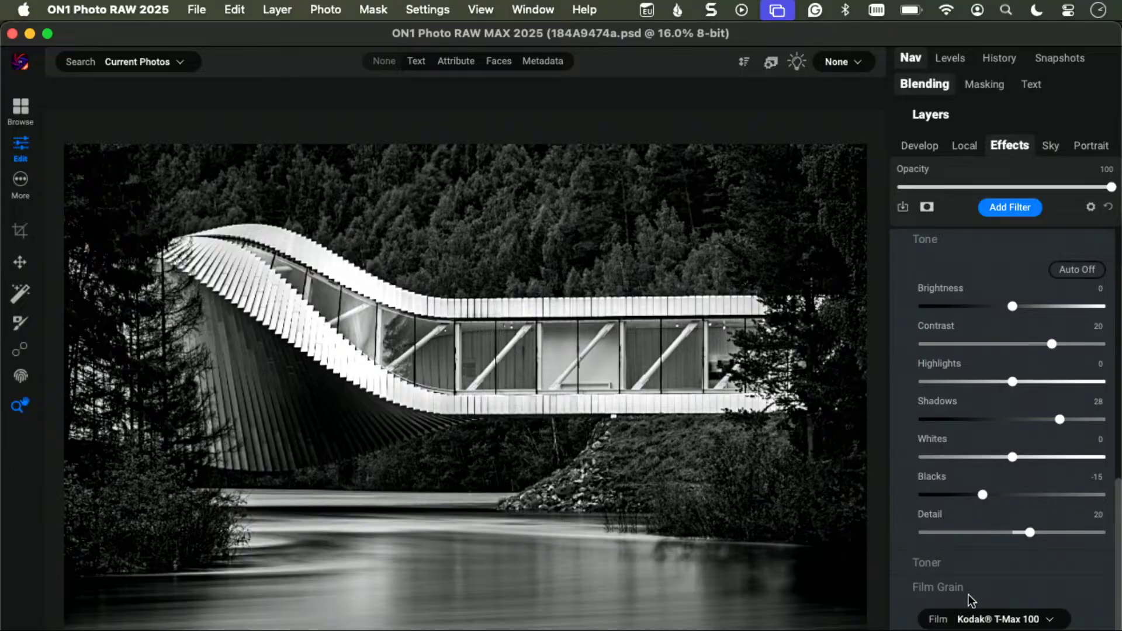
Set the Black & White filter's film grain to Kodak T-Max 400 and the toner's Shadows Amount to 1
click(949, 562)
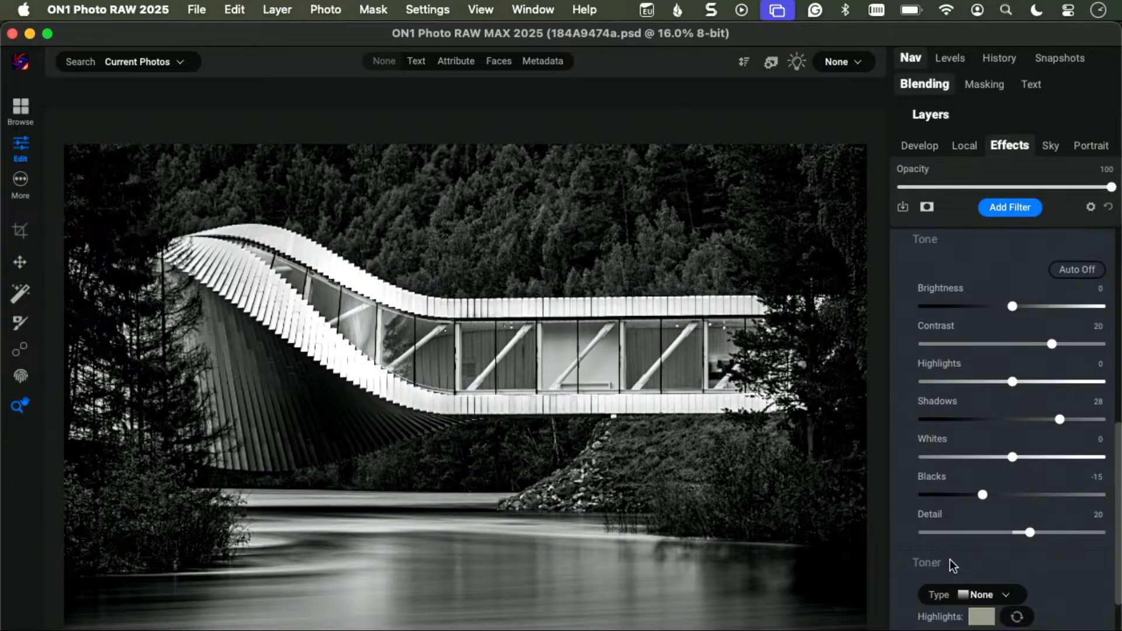
scroll(970, 553, down, 2)
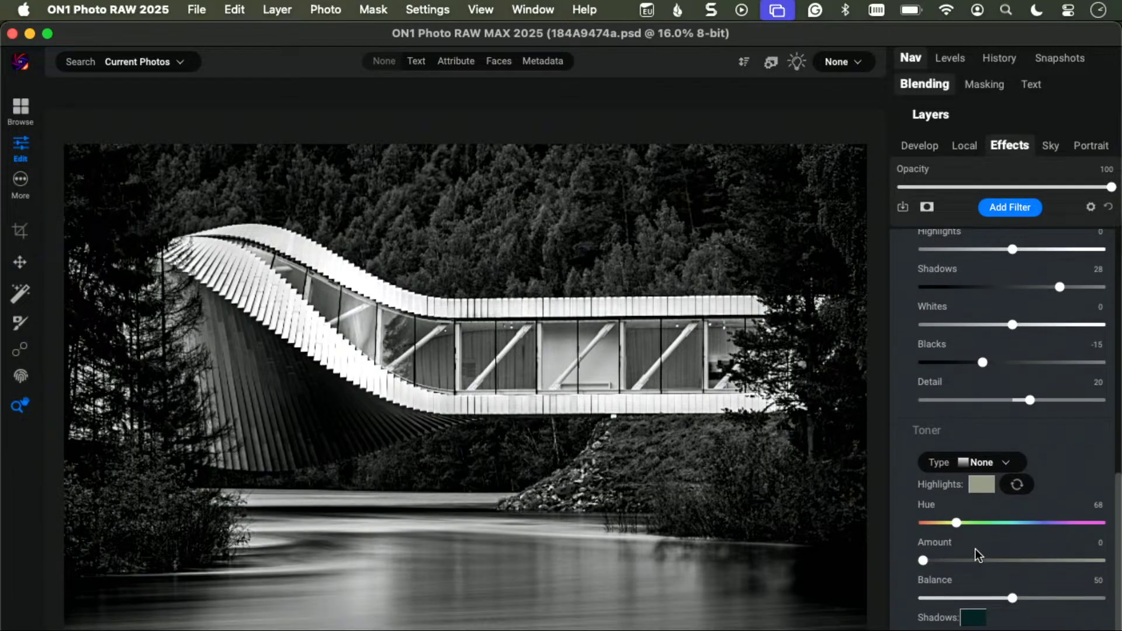
scroll(1054, 459, down, 1)
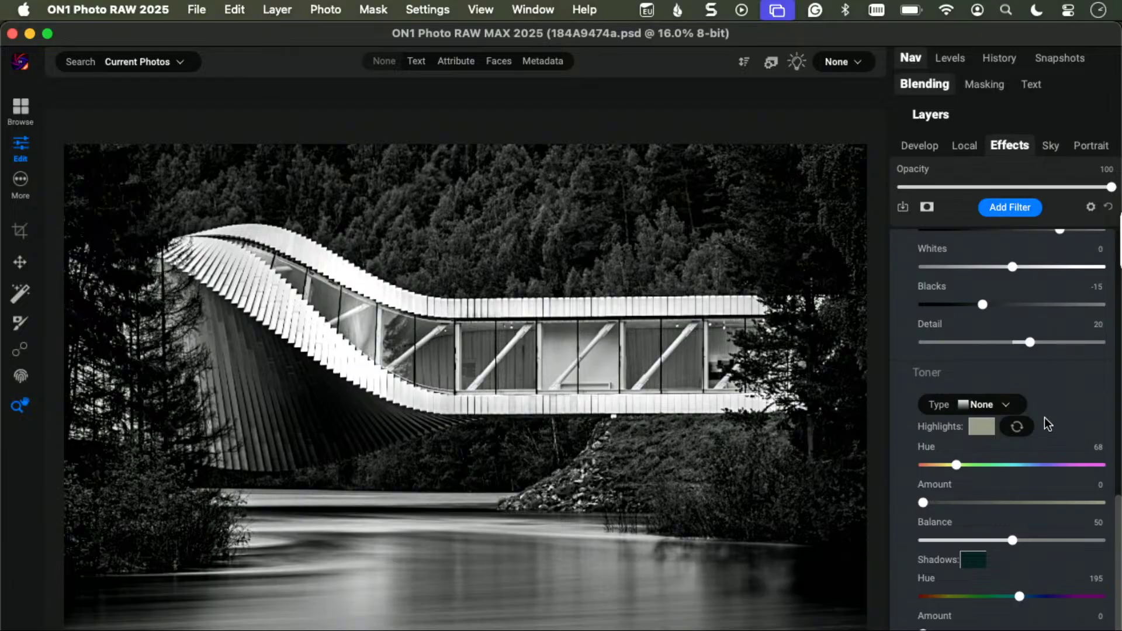
scroll(1044, 419, down, 2)
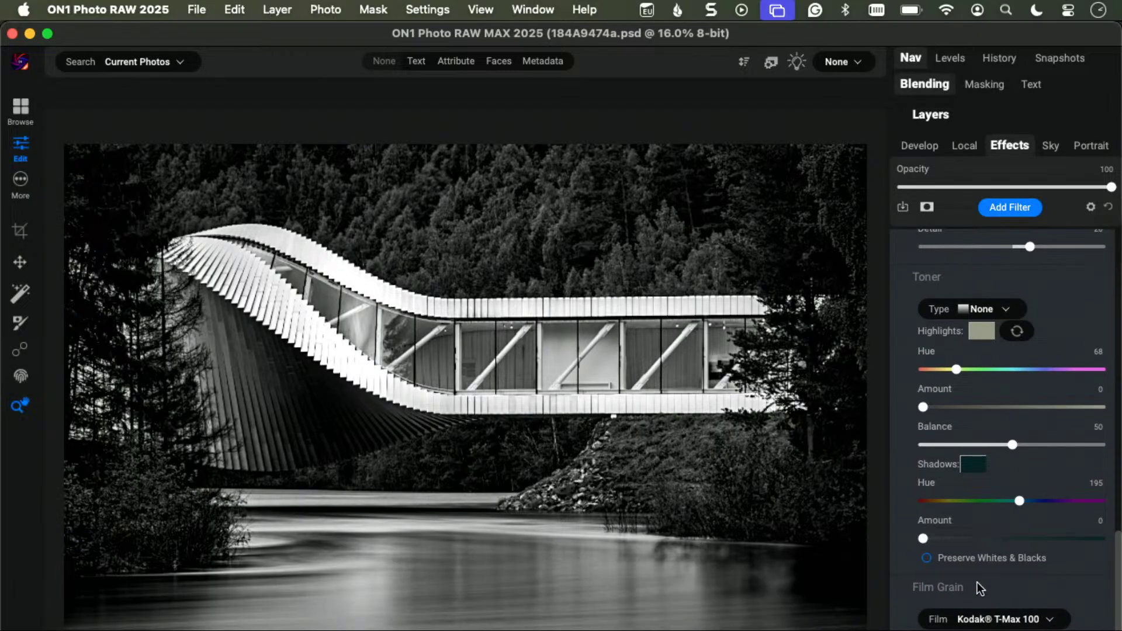
click(1051, 621)
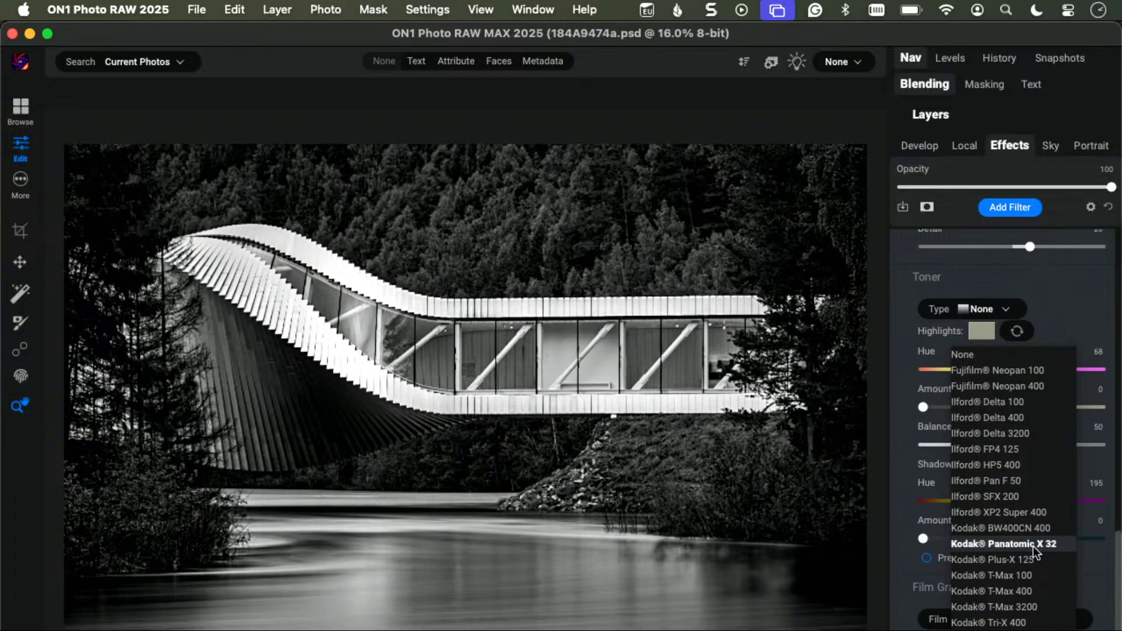
click(1040, 590)
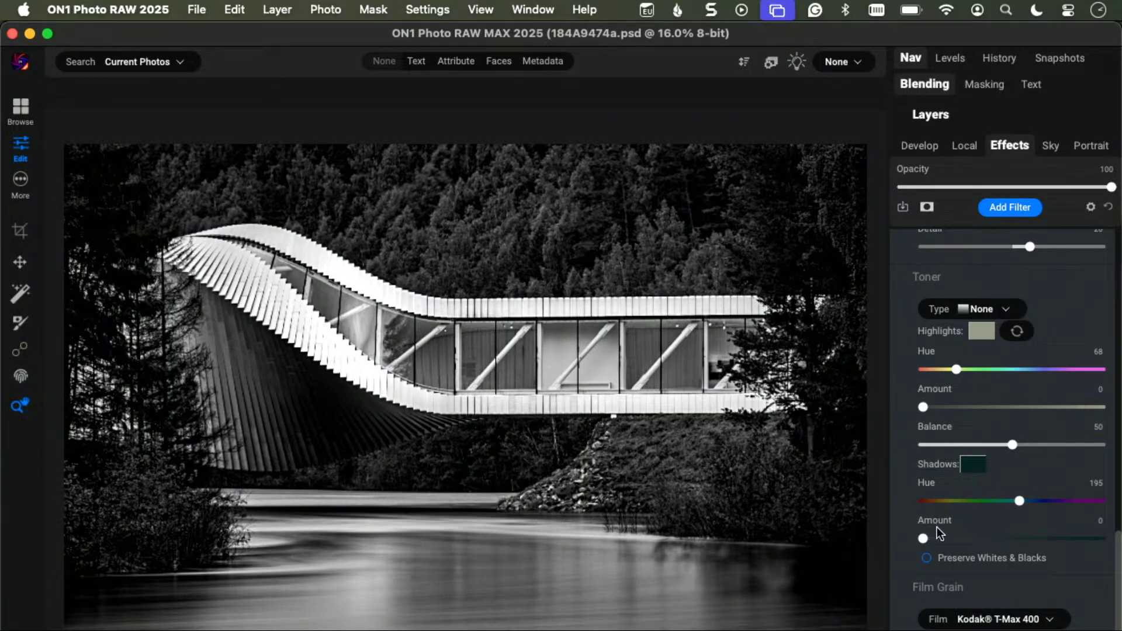
mouse_move(923, 538)
mouse_down()
mouse_move(965, 540)
mouse_move(925, 533)
mouse_up()
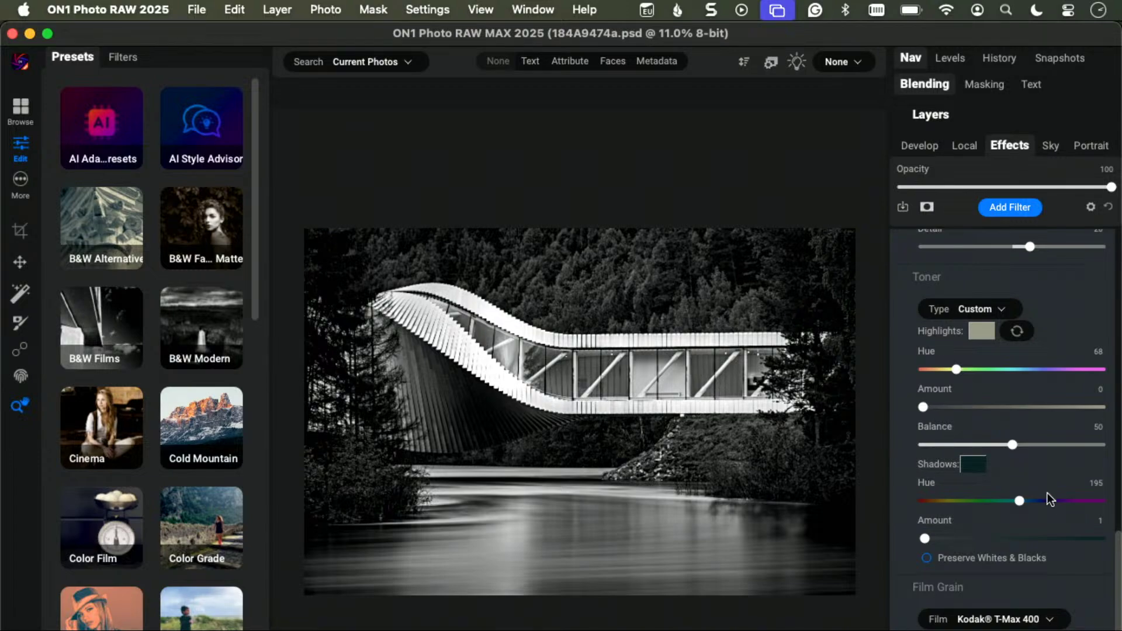
Examine the black and white presets in the B&W Alternative, B&W Faded & Matte and B&W Films collections
scroll(1048, 489, up, 2)
scroll(1043, 491, down, 2)
click(115, 230)
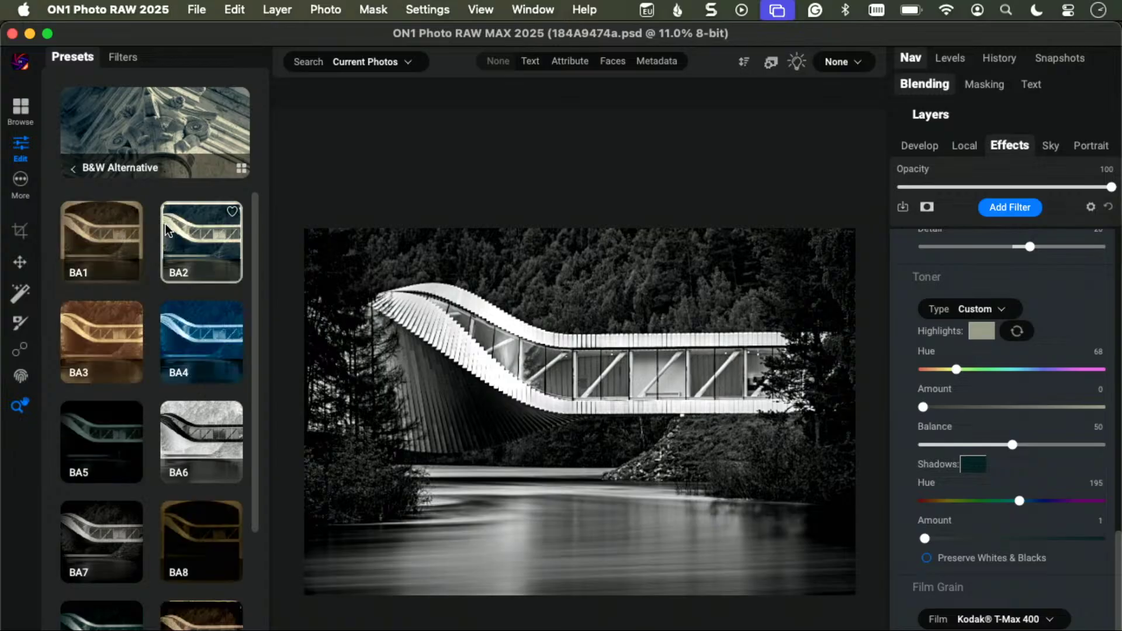
click(172, 222)
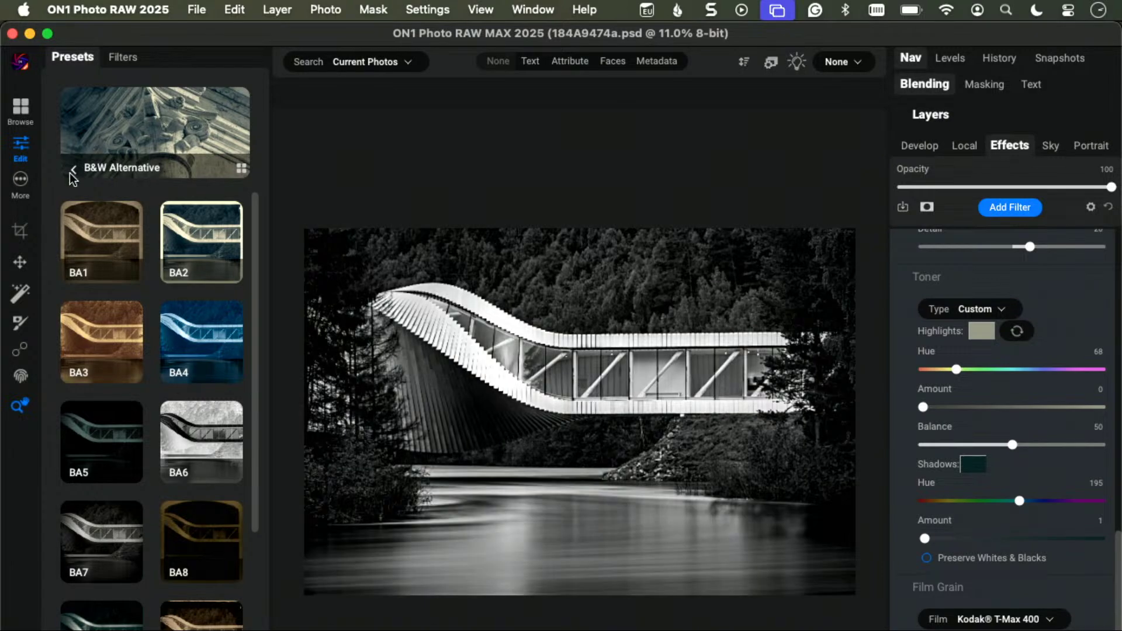
click(72, 170)
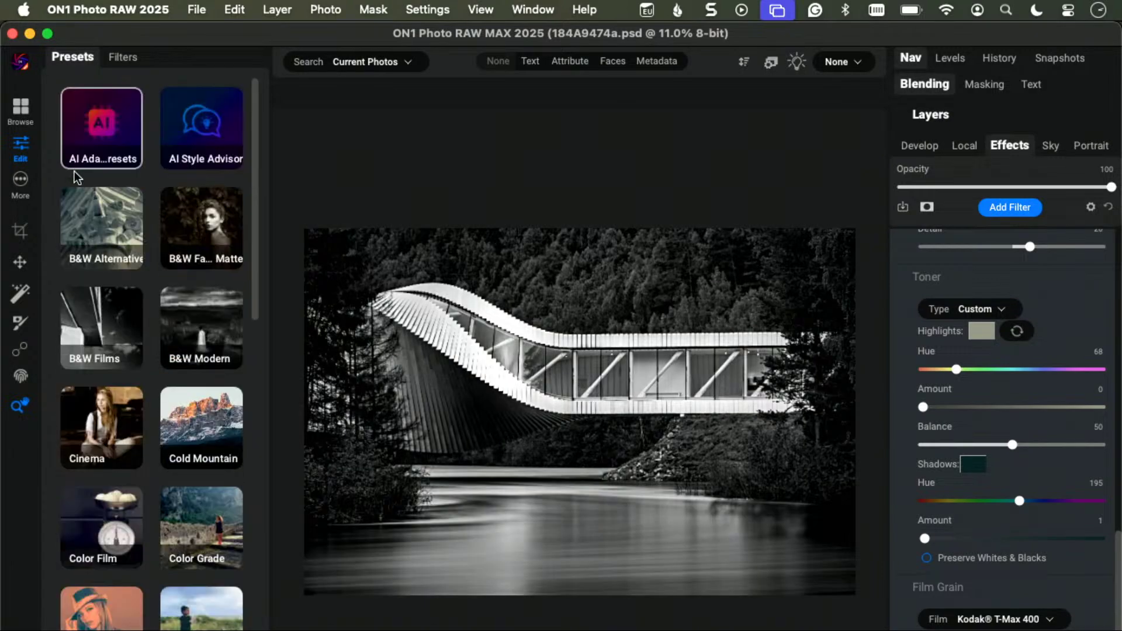
click(210, 219)
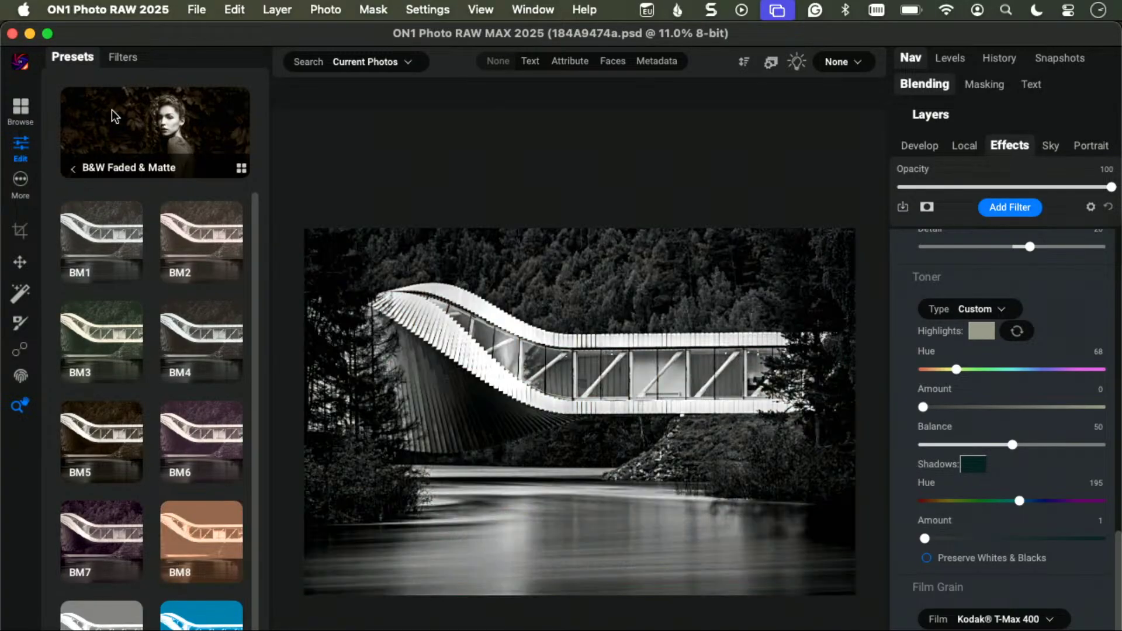
click(72, 171)
scroll(105, 222, down, 3)
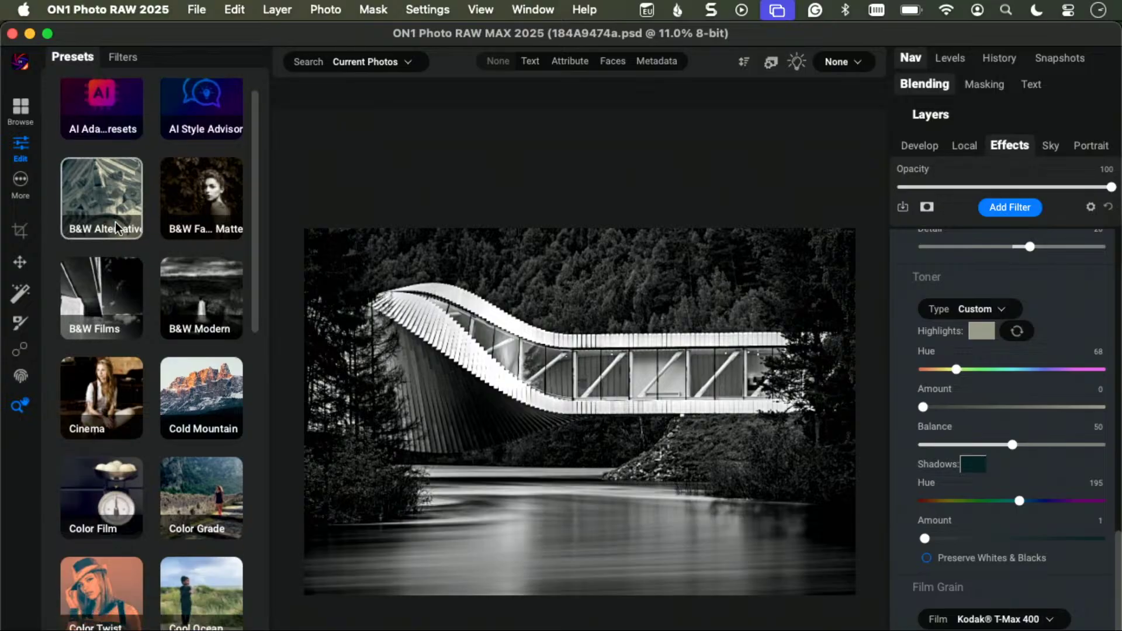
click(112, 227)
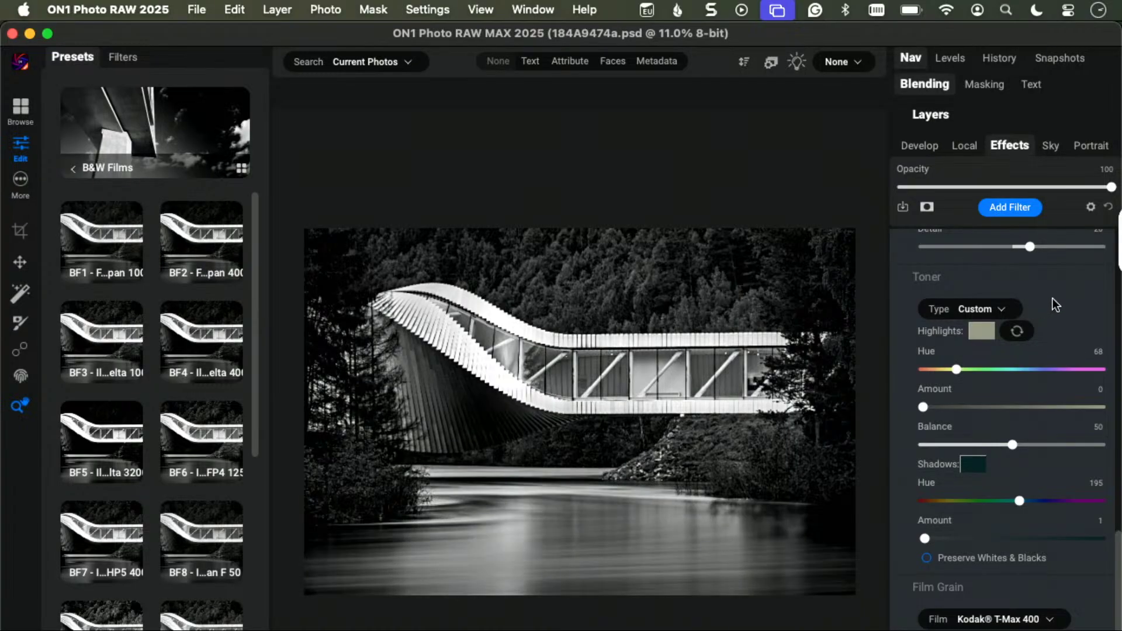
Add a Vignette filter to the bridge photo with the Big Softy style and an opacity of 41
click(1012, 208)
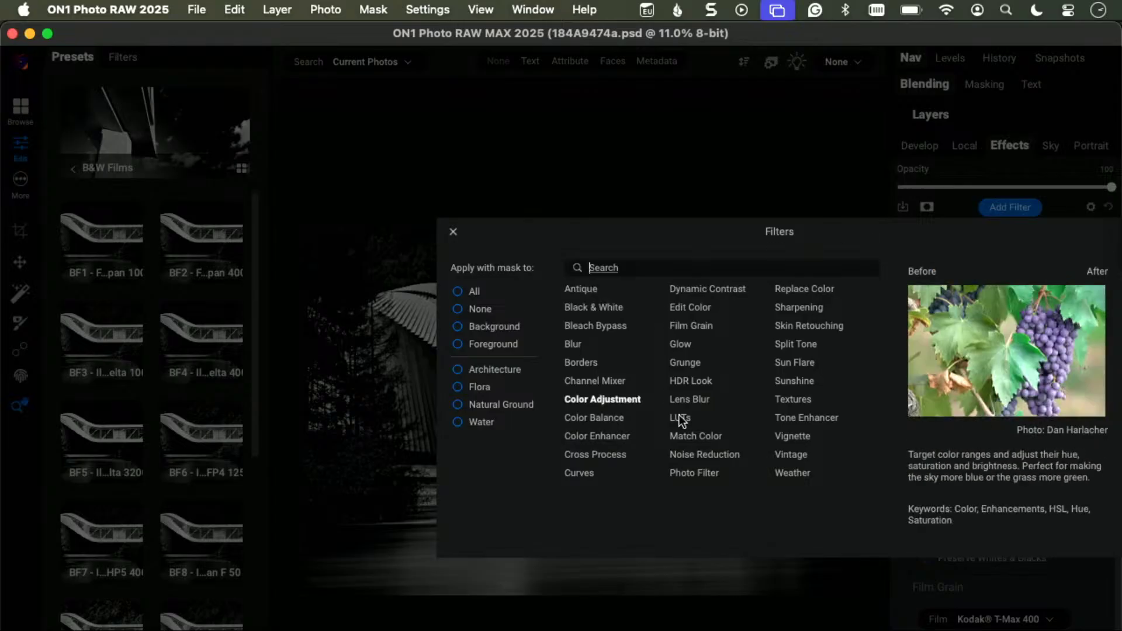
click(806, 438)
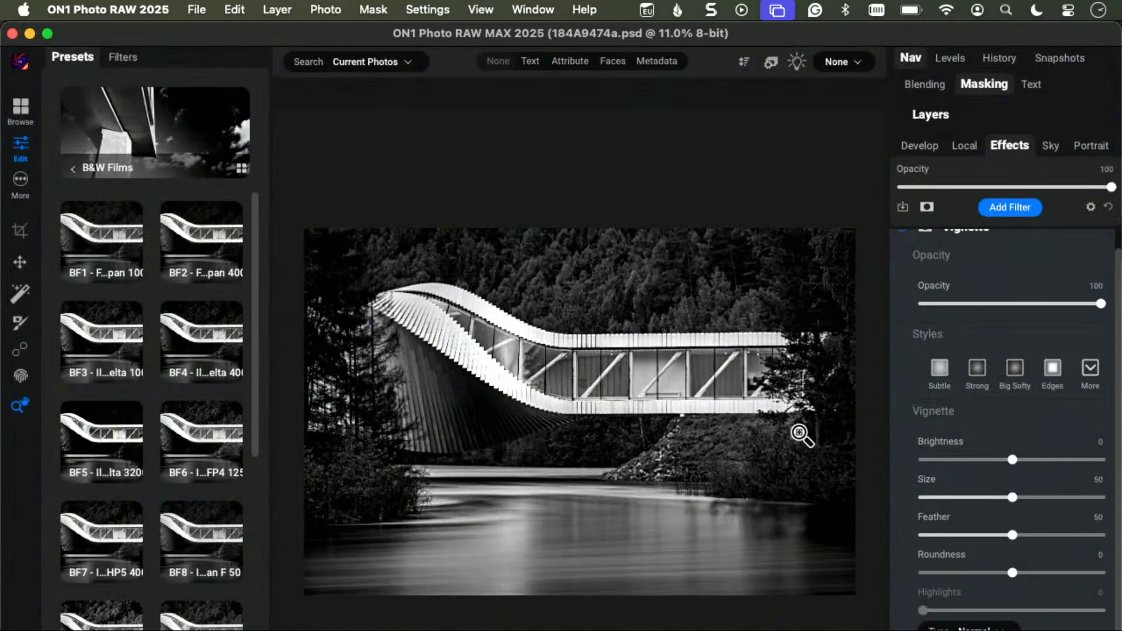
scroll(1031, 427, down, 1)
click(1016, 370)
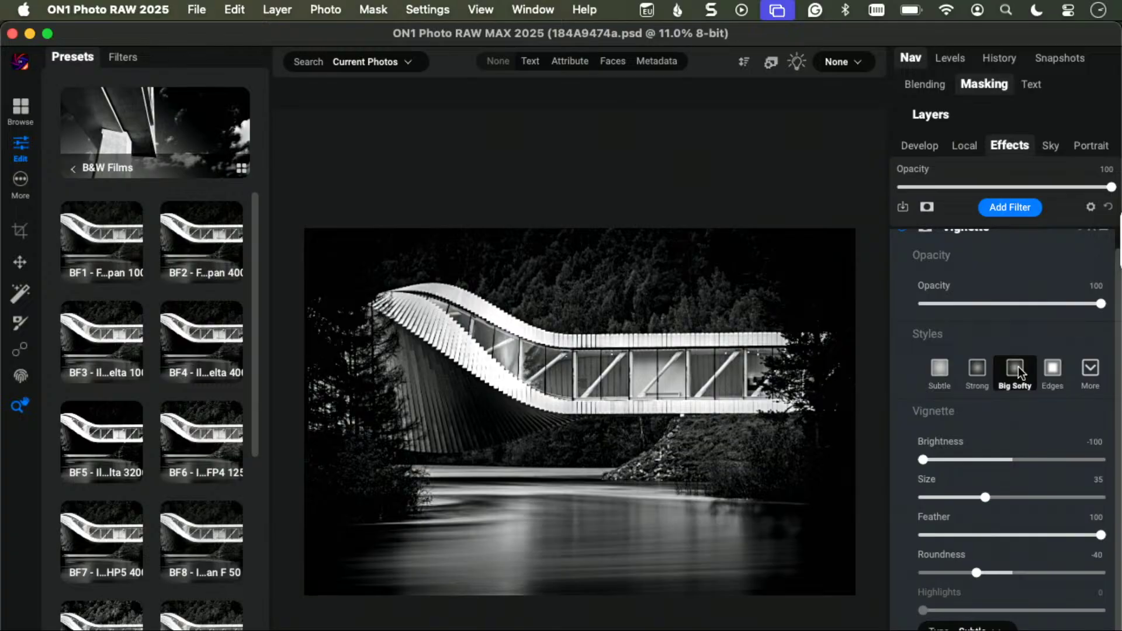
drag(1100, 303, 994, 312)
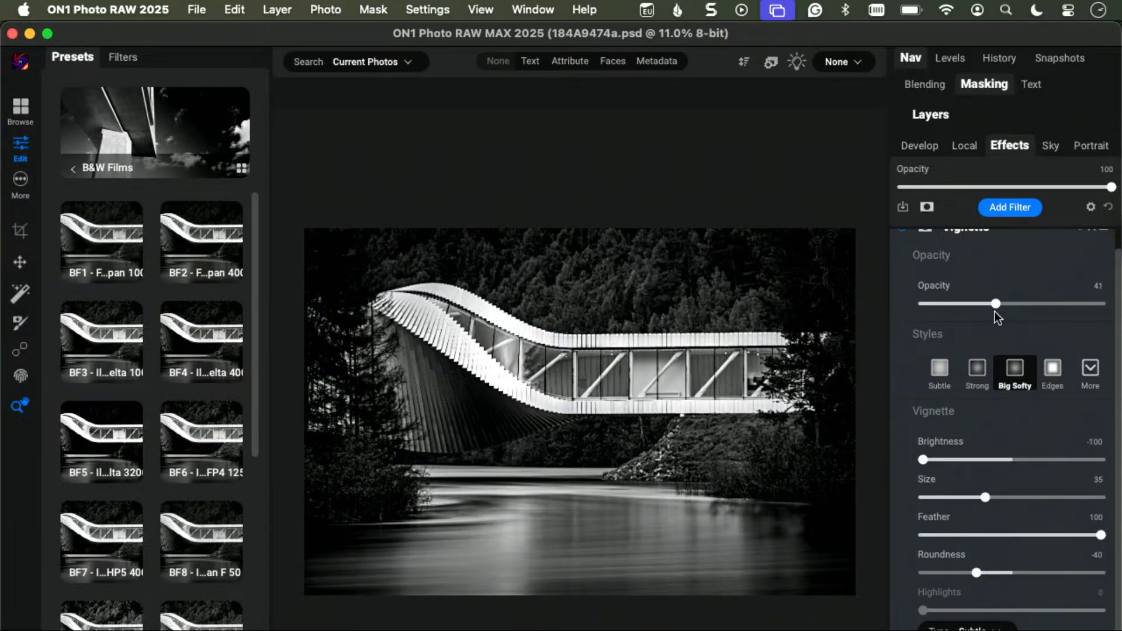
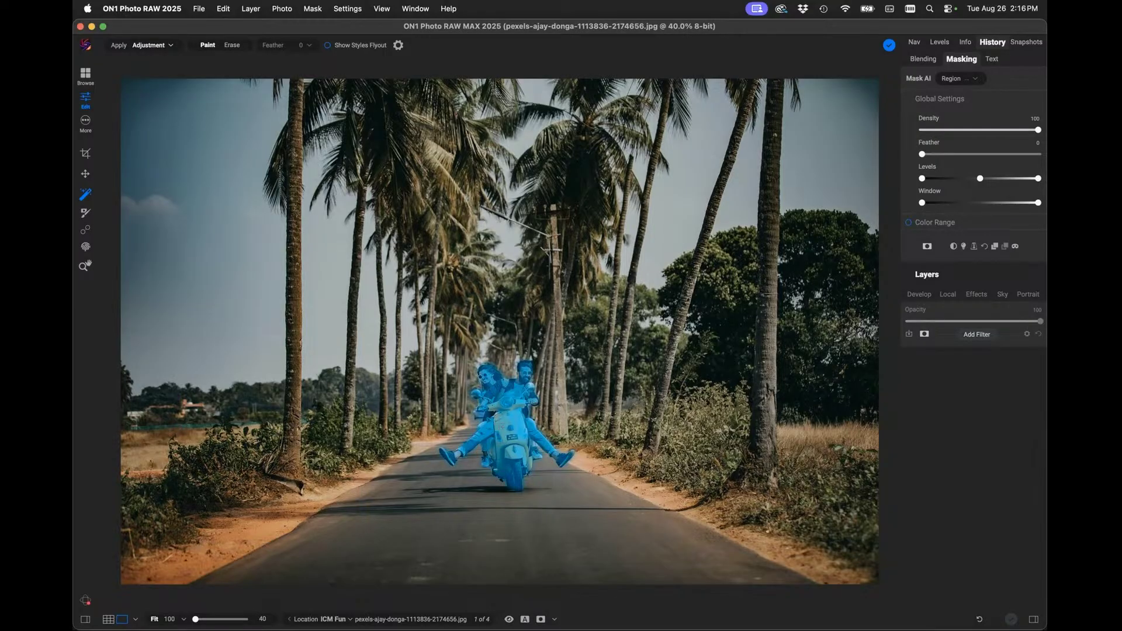
Apply a Blur filter to the palm road photo with the couple and scooter erased from its AI mask
click(232, 47)
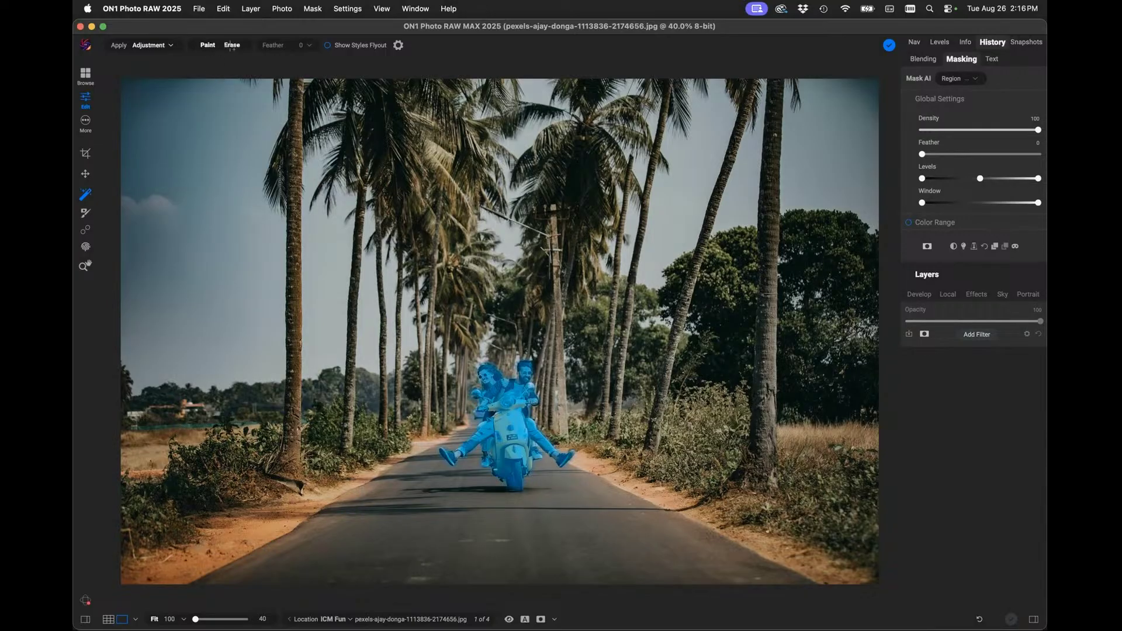
right_click(505, 400)
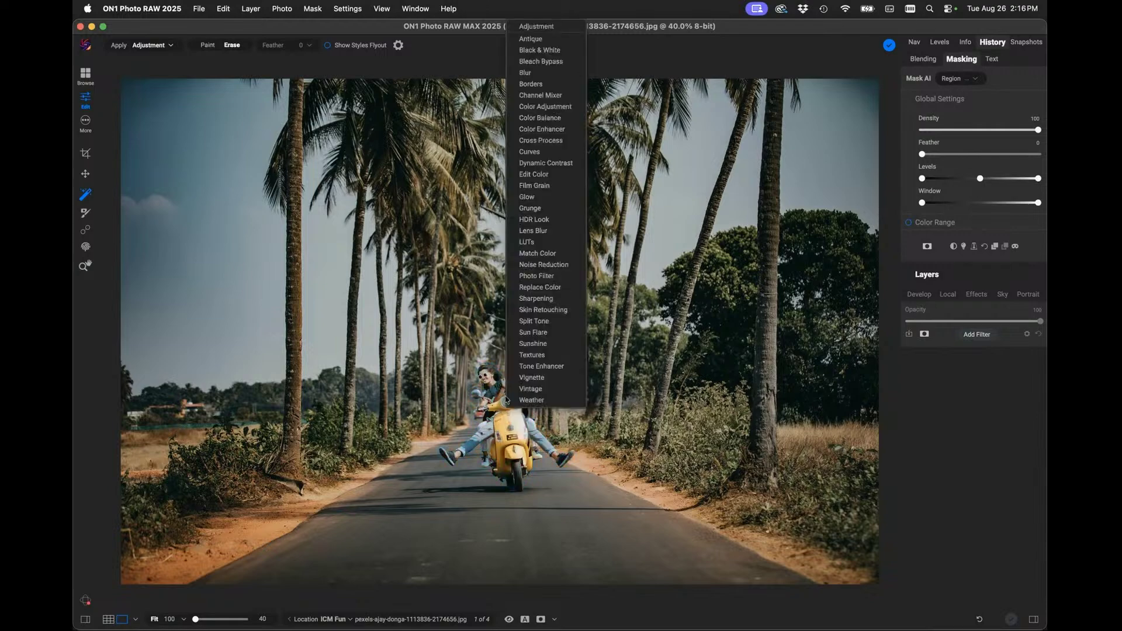
click(525, 73)
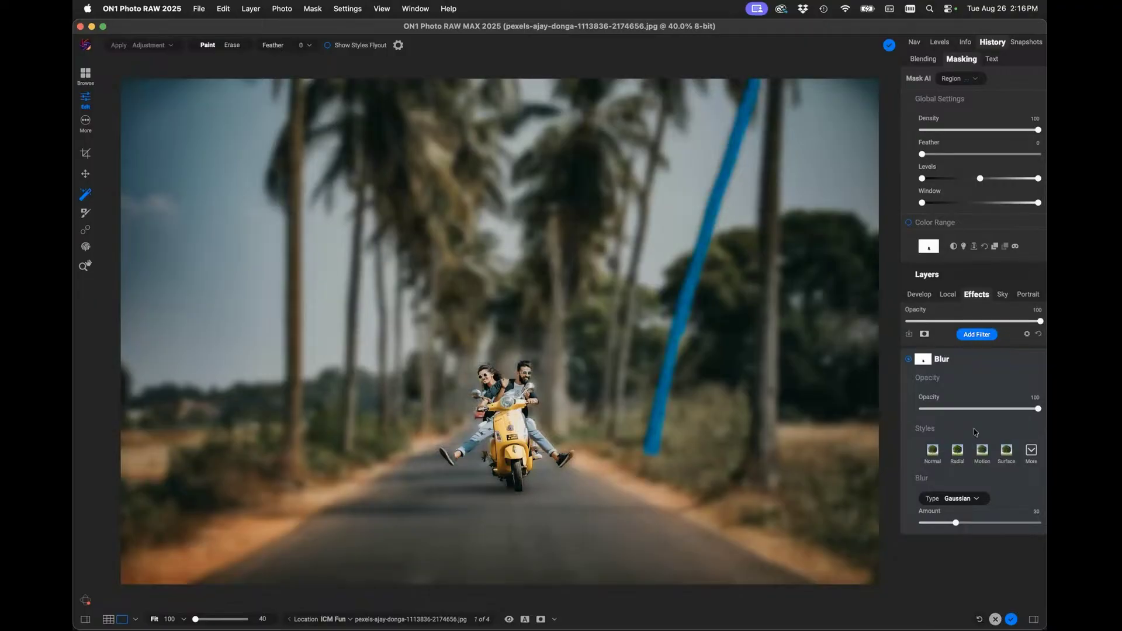
Change the Blur filter to the Radial style and place the blur's center on the scooter
click(957, 453)
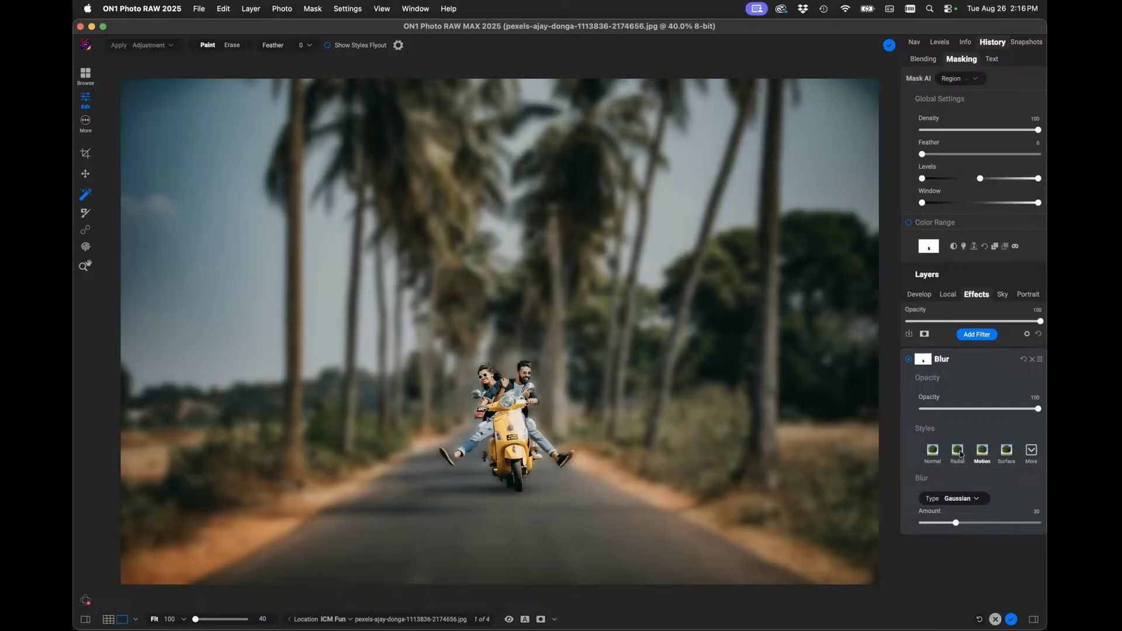
click(960, 453)
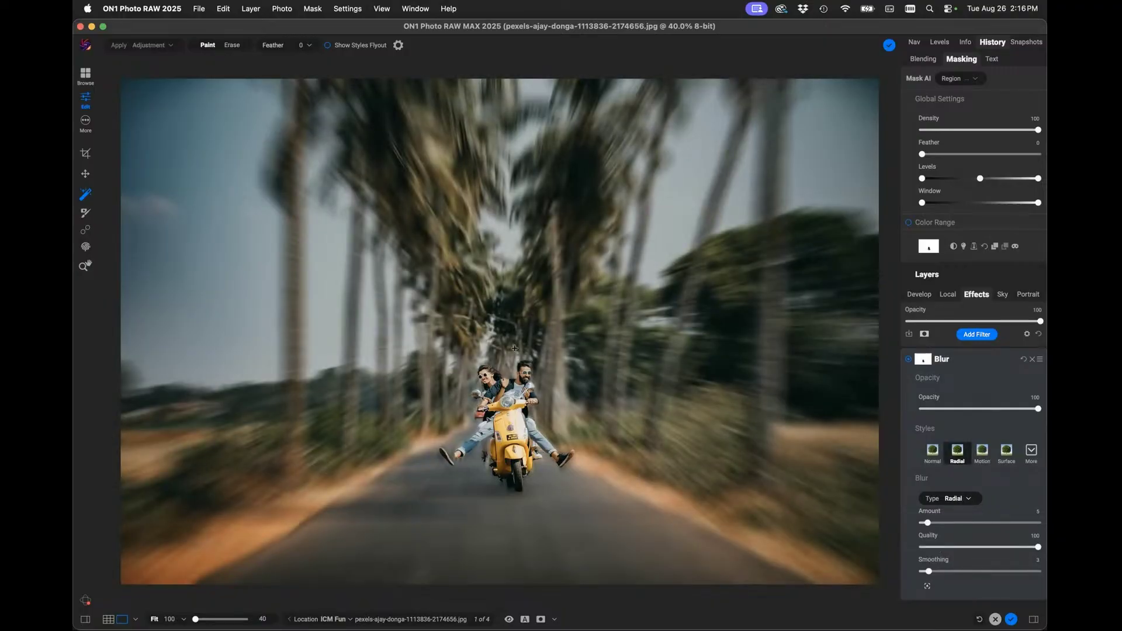
click(441, 282)
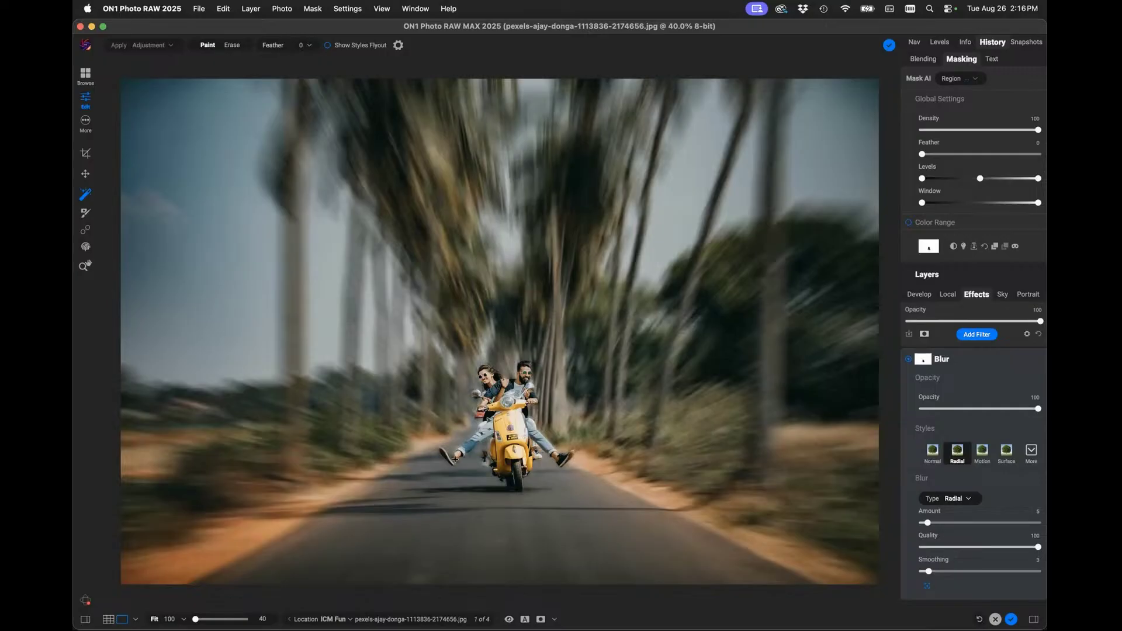
click(509, 413)
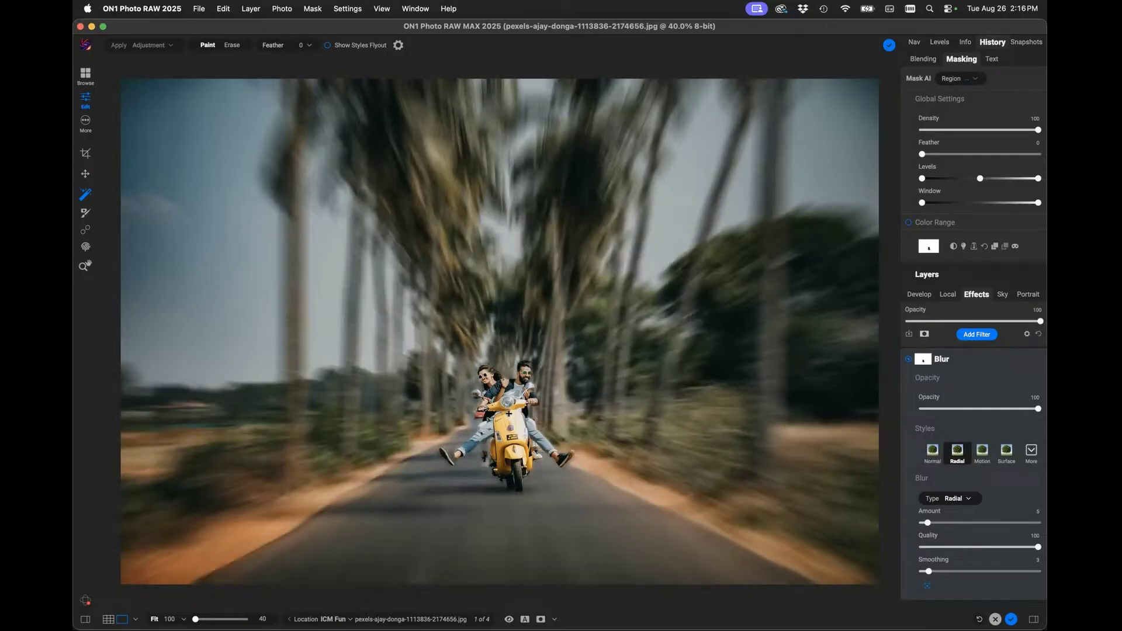
Try stronger radial blur and smoothing, settling on an Amount of 4 with only slight Smoothing
mouse_move(932, 526)
mouse_down()
mouse_move(922, 526)
mouse_move(952, 523)
mouse_up()
double_click(930, 528)
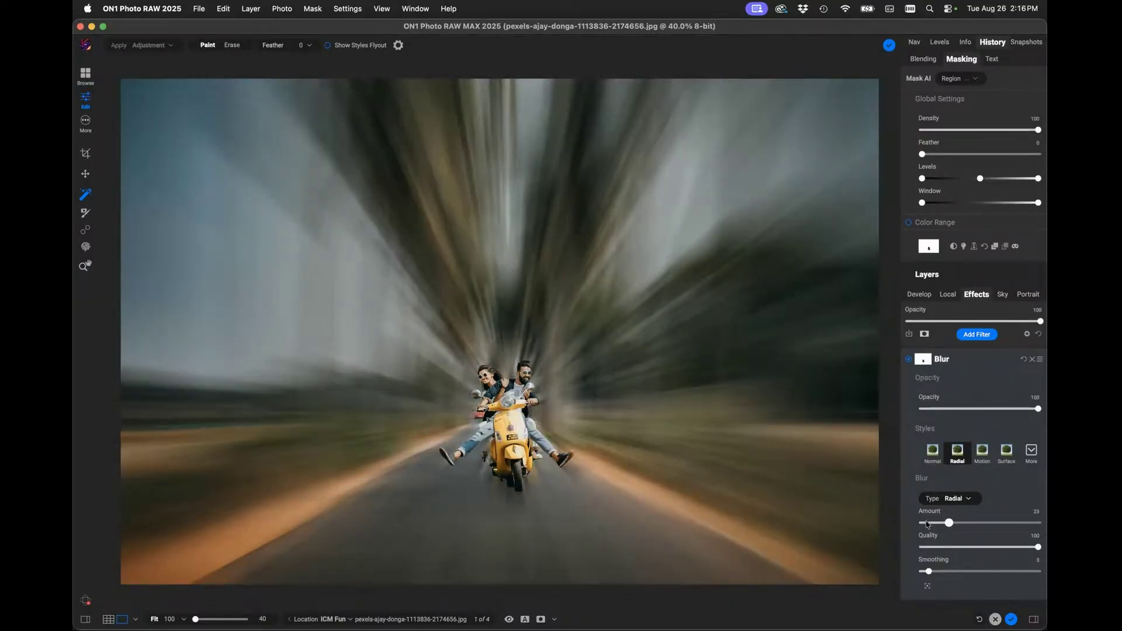
click(926, 523)
click(926, 522)
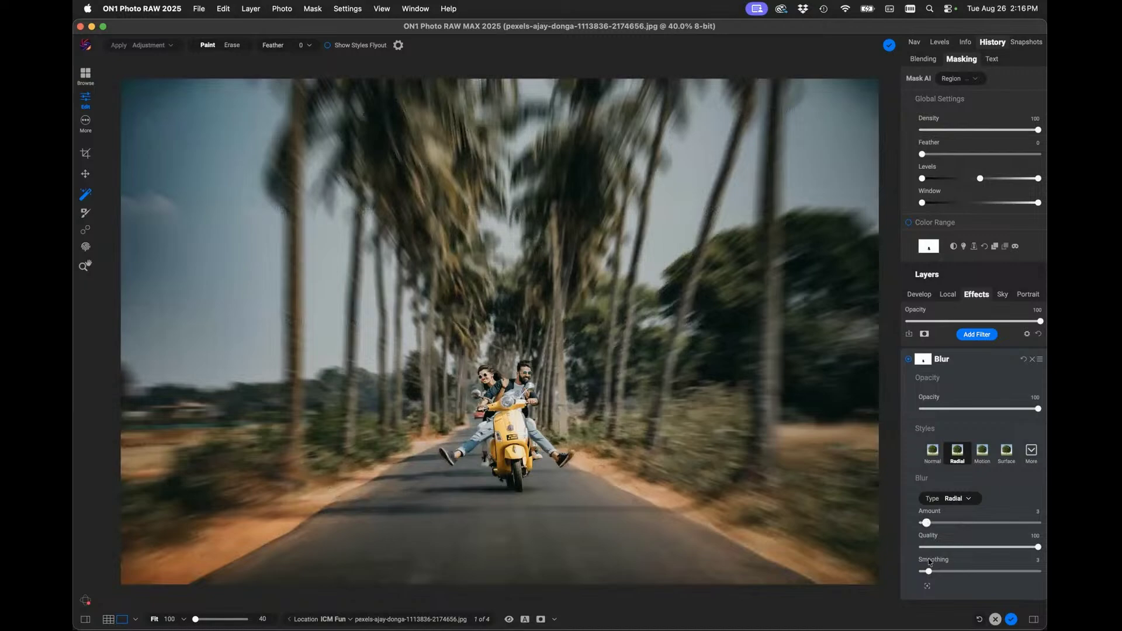
drag(929, 572, 957, 577)
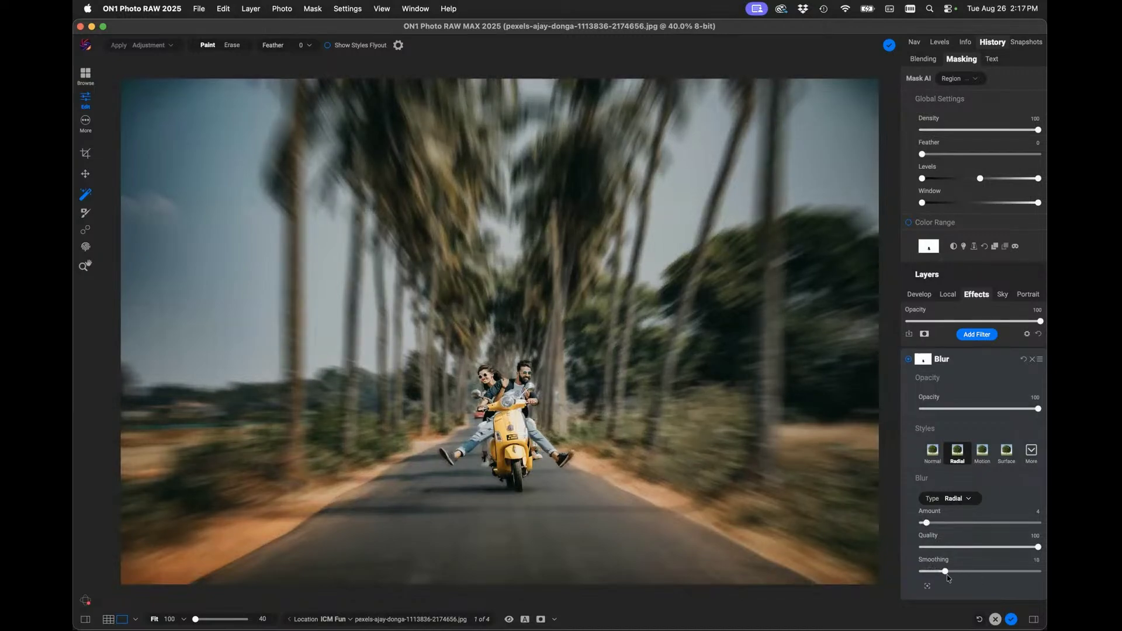
click(934, 576)
Compare the photo with the blur off and on, inspect the couple up close, and finish masking
click(909, 360)
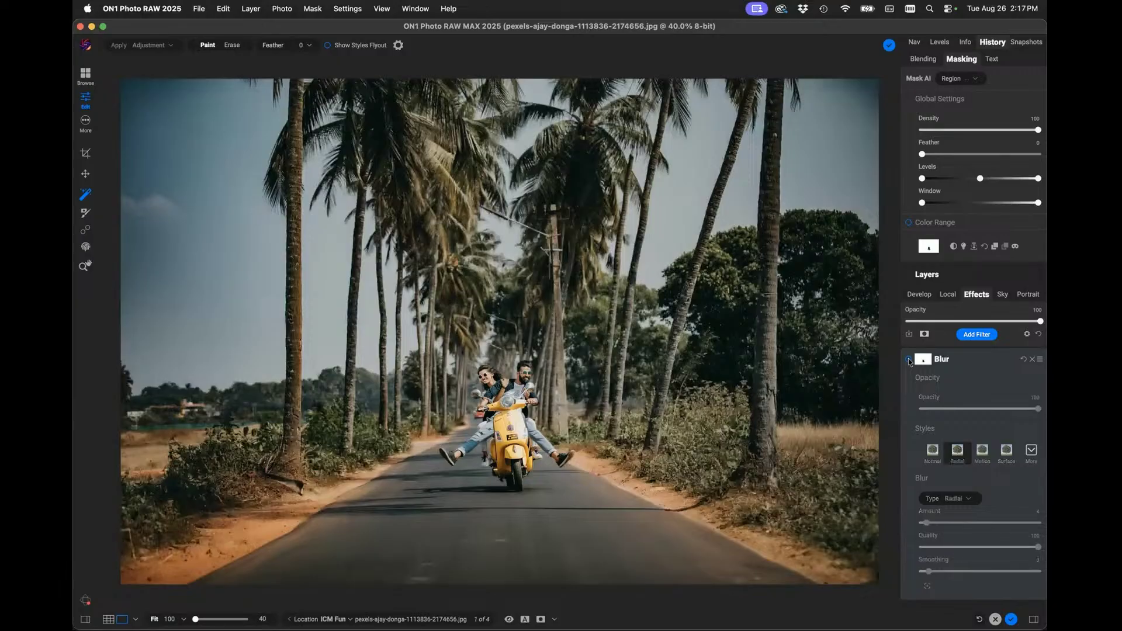
click(909, 360)
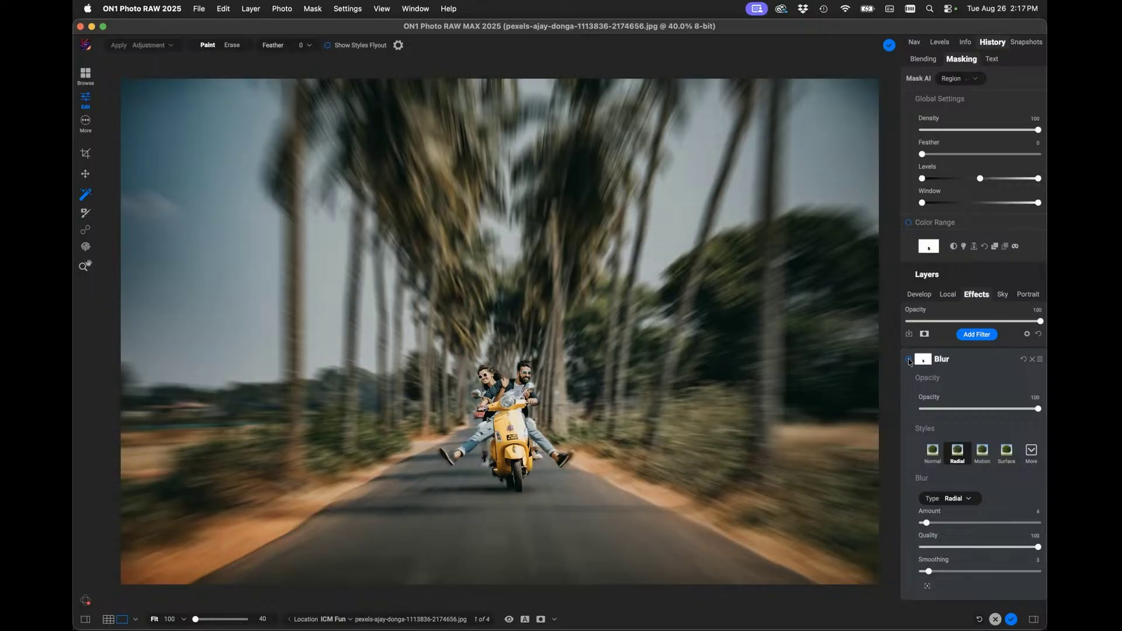
key(super+equal)
key(super+equal)
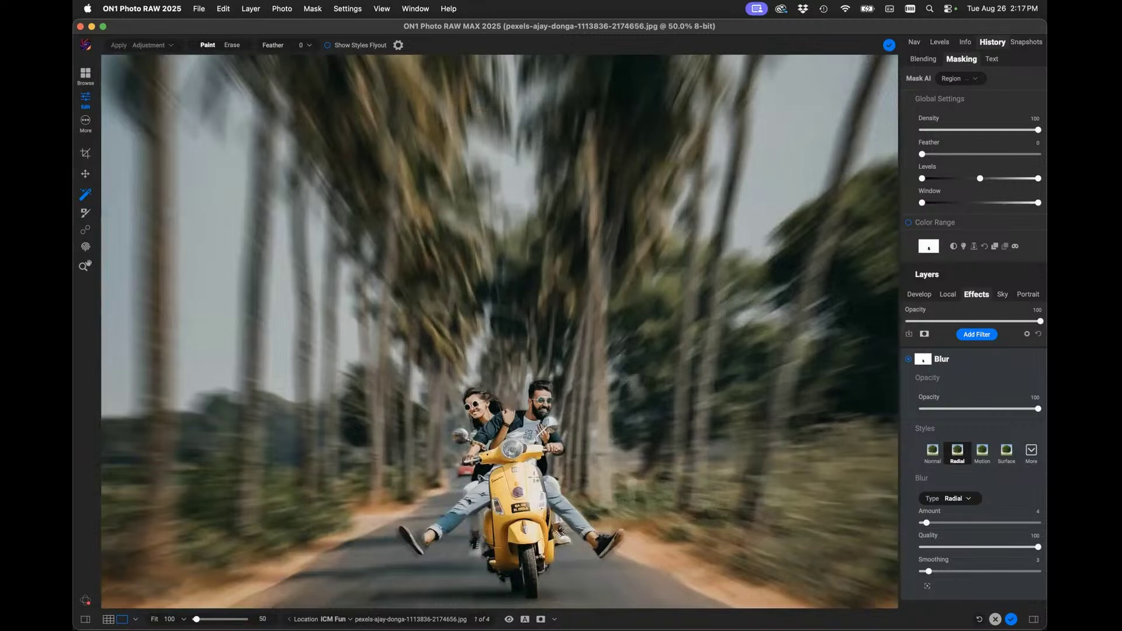
scroll(544, 306, down, 5)
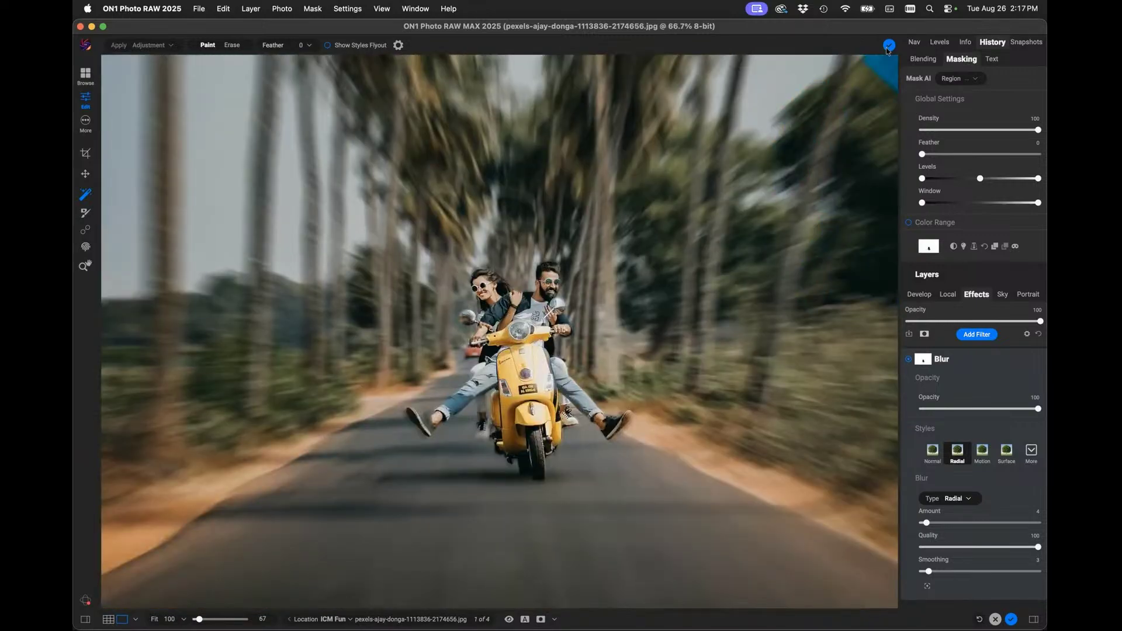
click(887, 47)
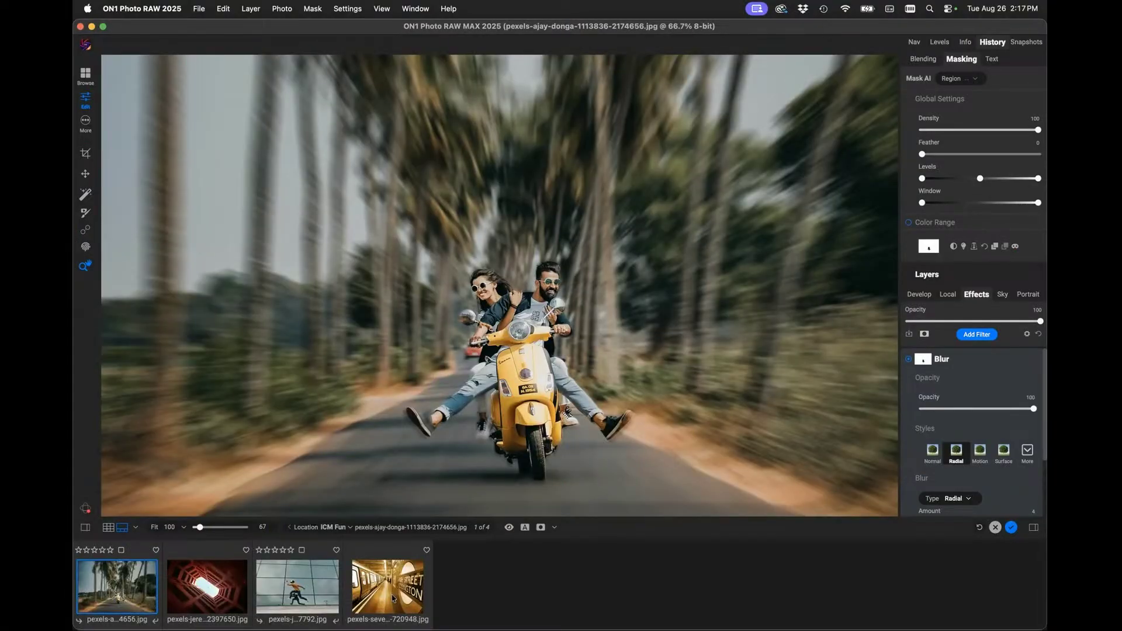
Open the High Street Kensington station photo and add a Blur filter in the Motion style
click(392, 598)
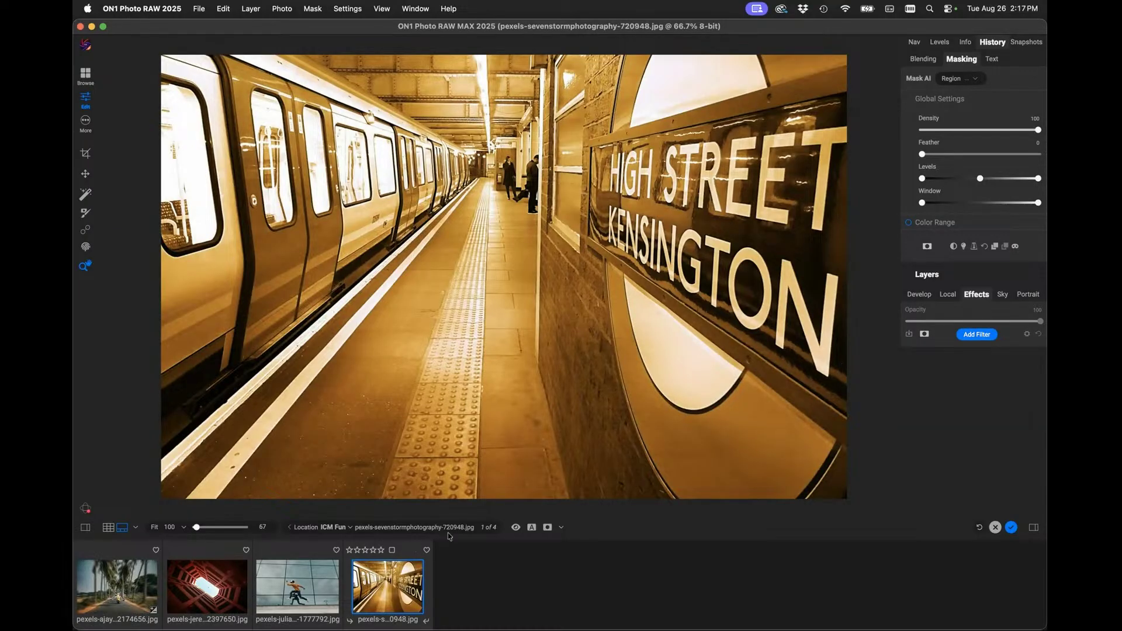
click(981, 336)
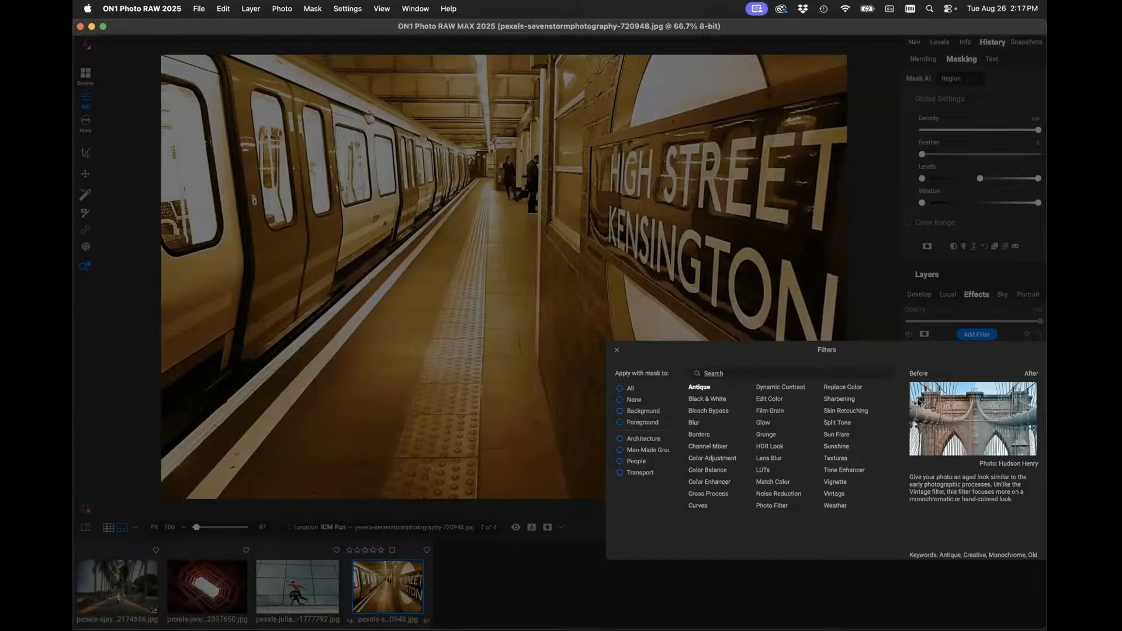
click(694, 422)
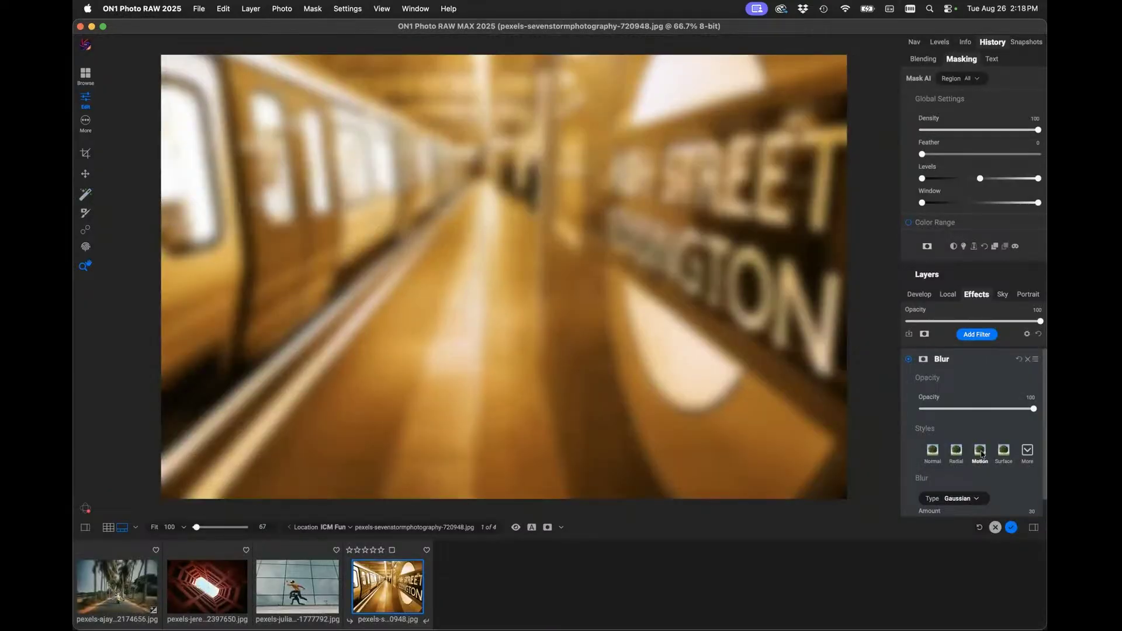
click(969, 455)
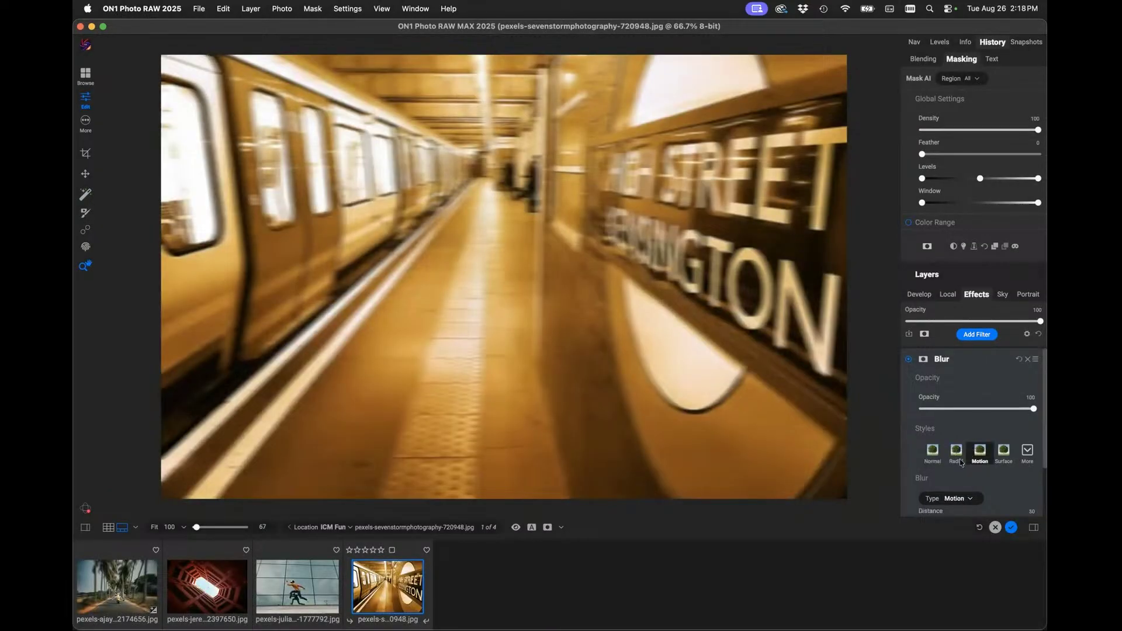
Experiment with the motion blur's Distance and Angle, settling on a Distance of about 185 and an Angle of -11
scroll(959, 458, down, 5)
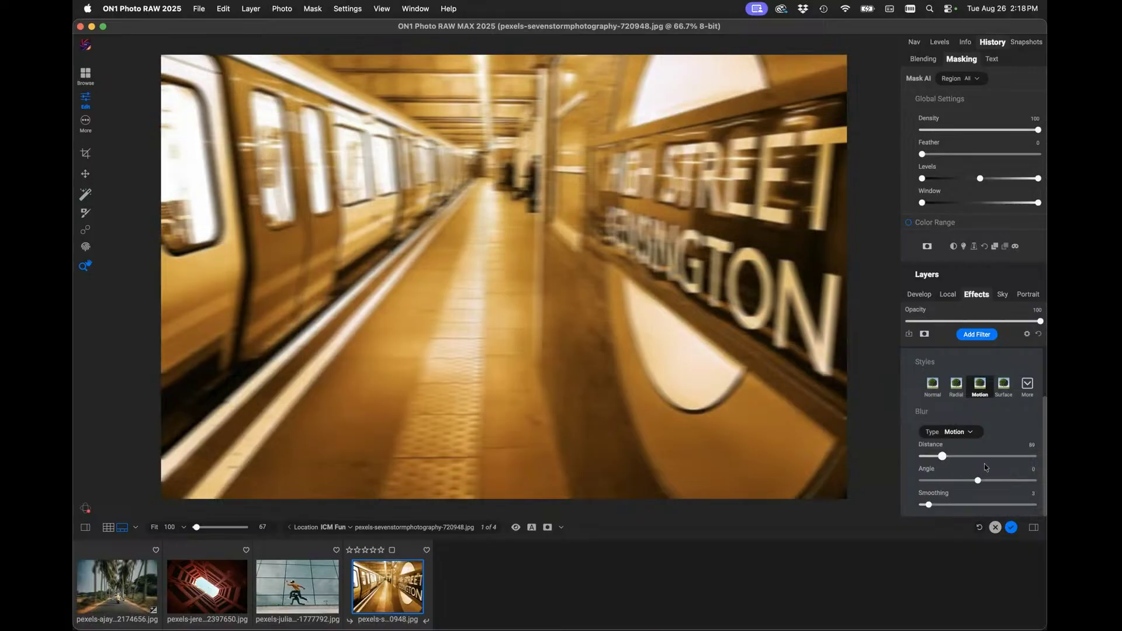
click(985, 464)
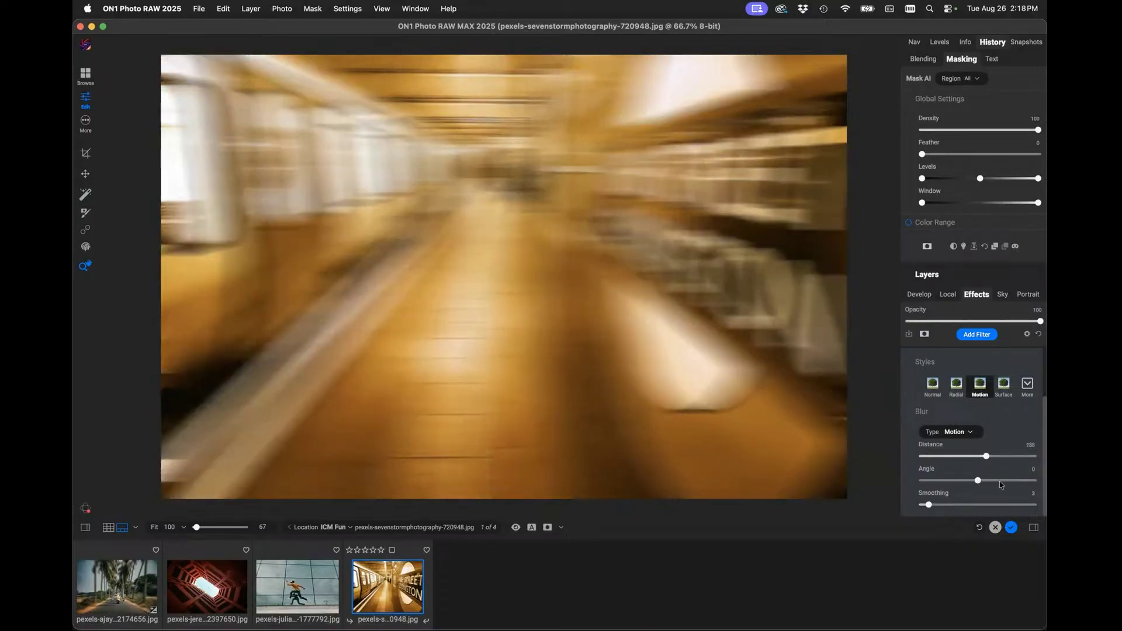
click(992, 480)
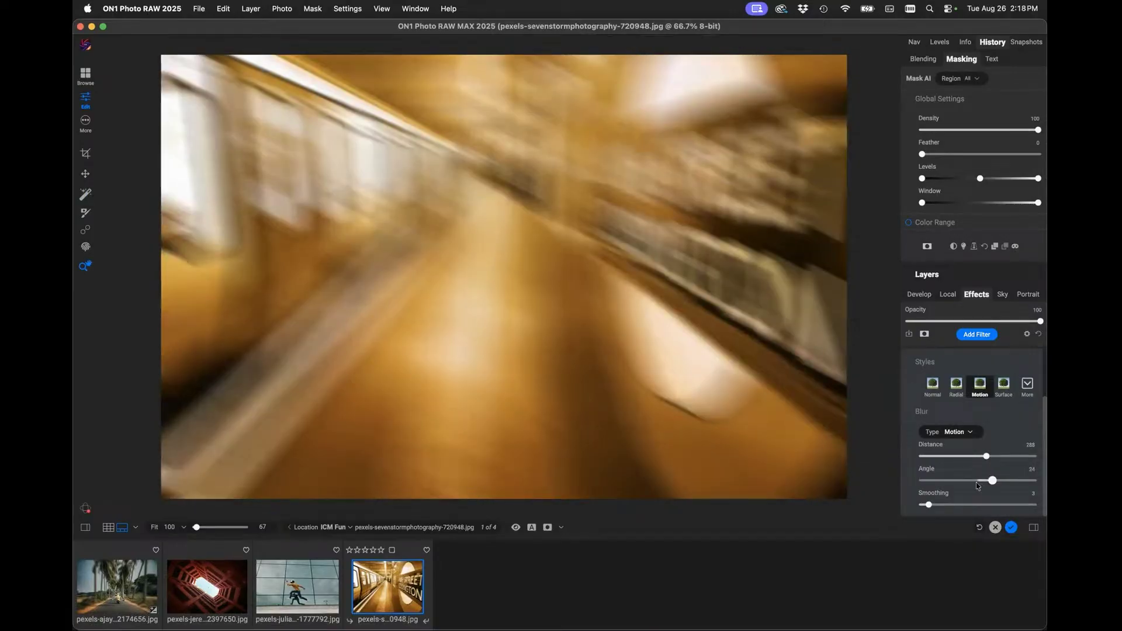
click(976, 482)
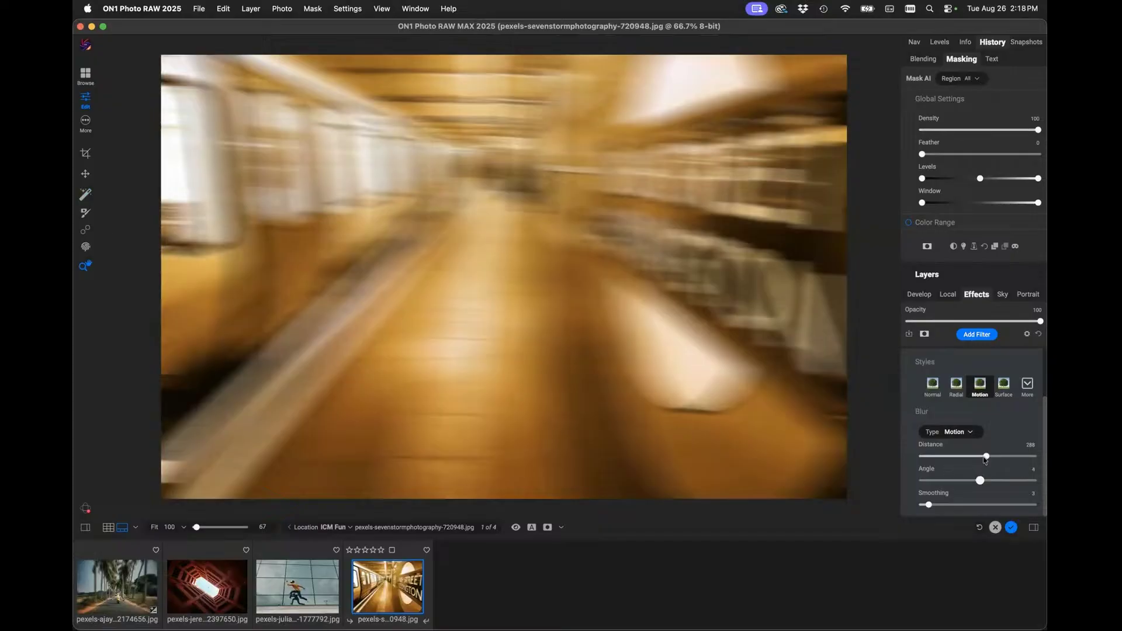
click(979, 481)
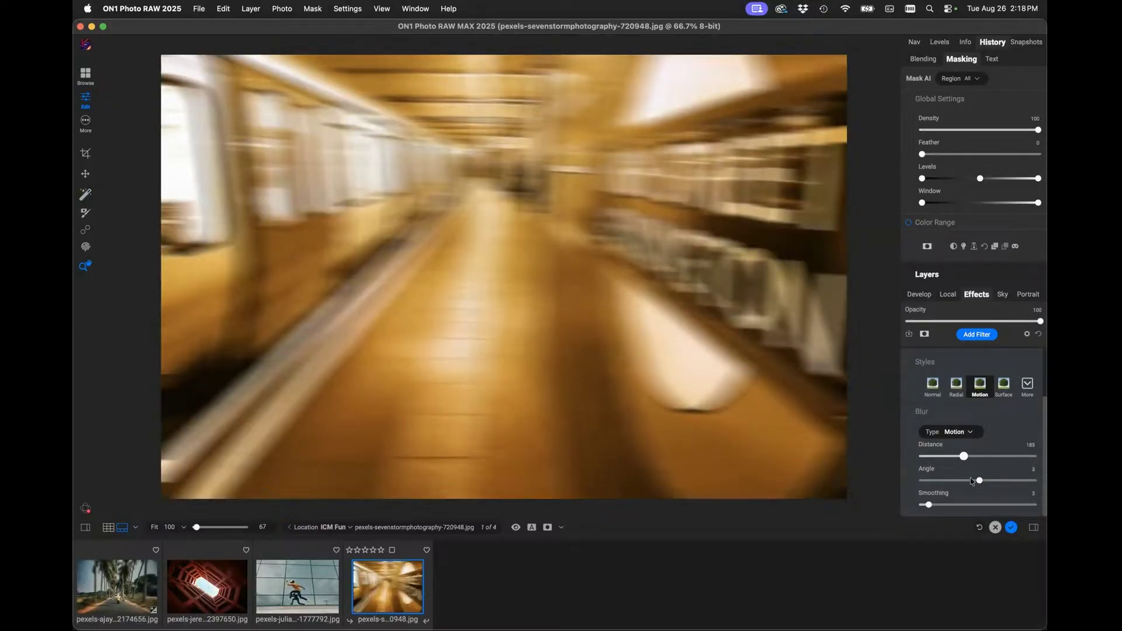
drag(973, 481, 949, 480)
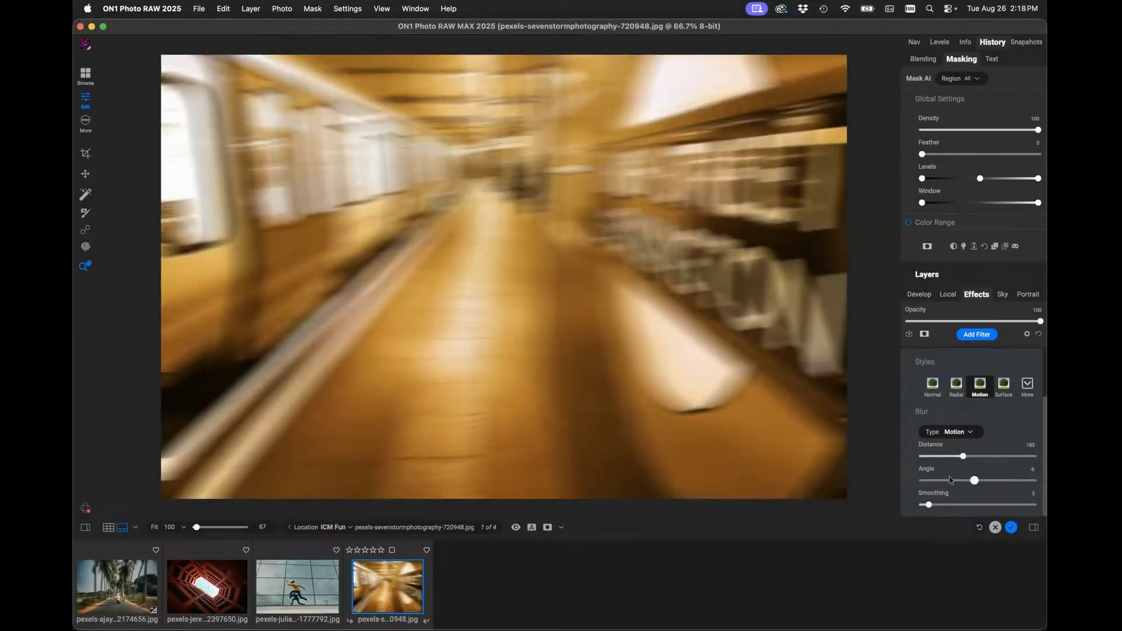
click(970, 481)
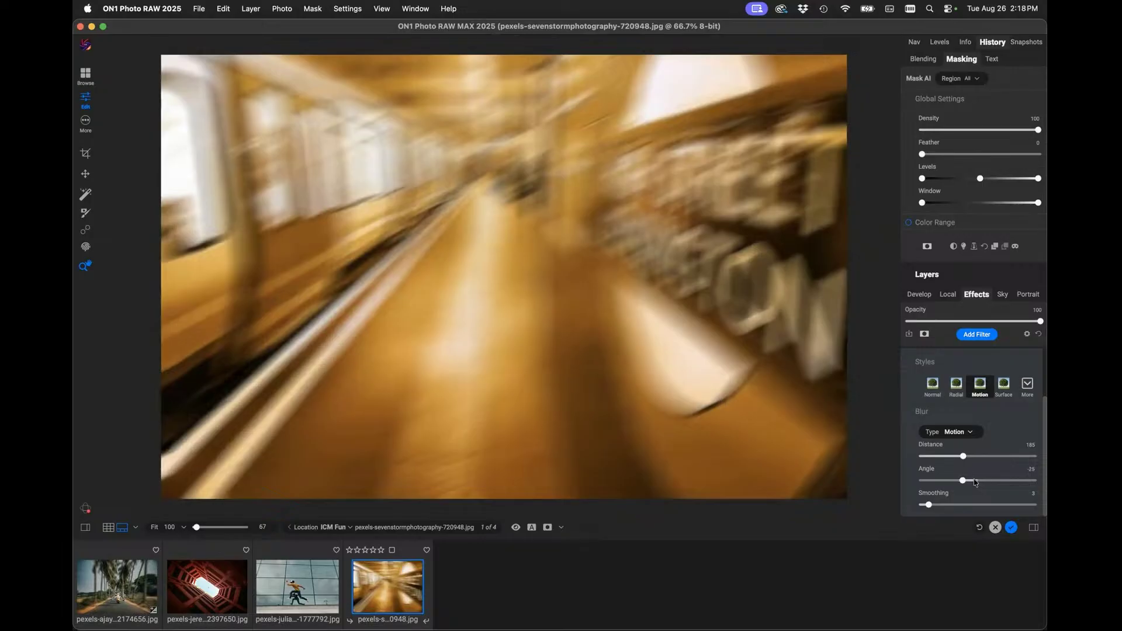
click(970, 481)
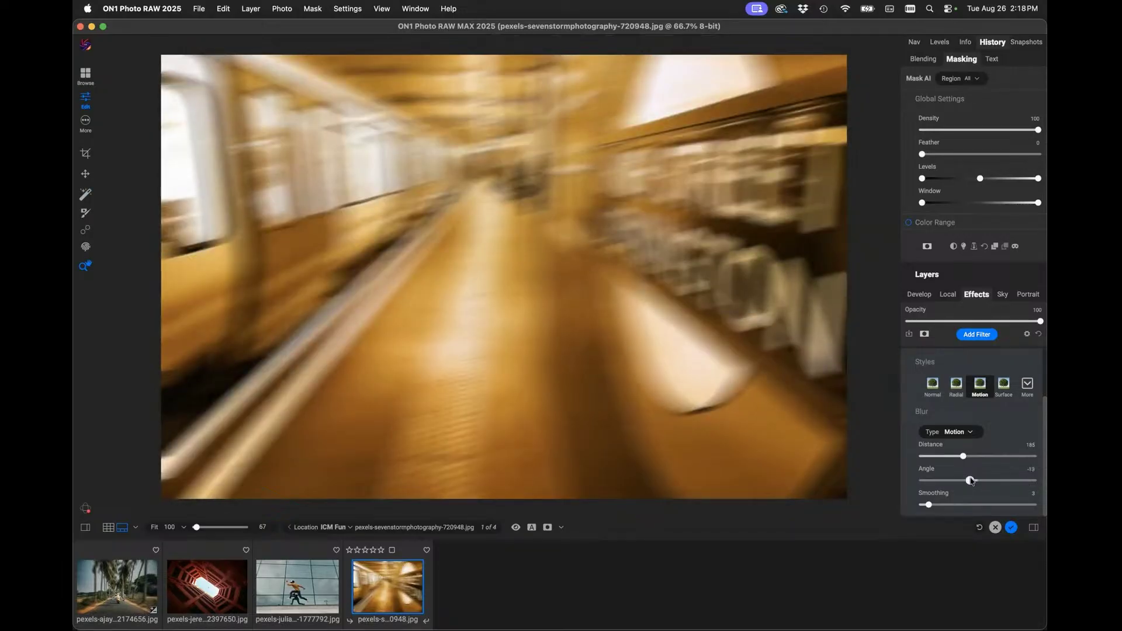
click(972, 481)
scroll(916, 382, up, 3)
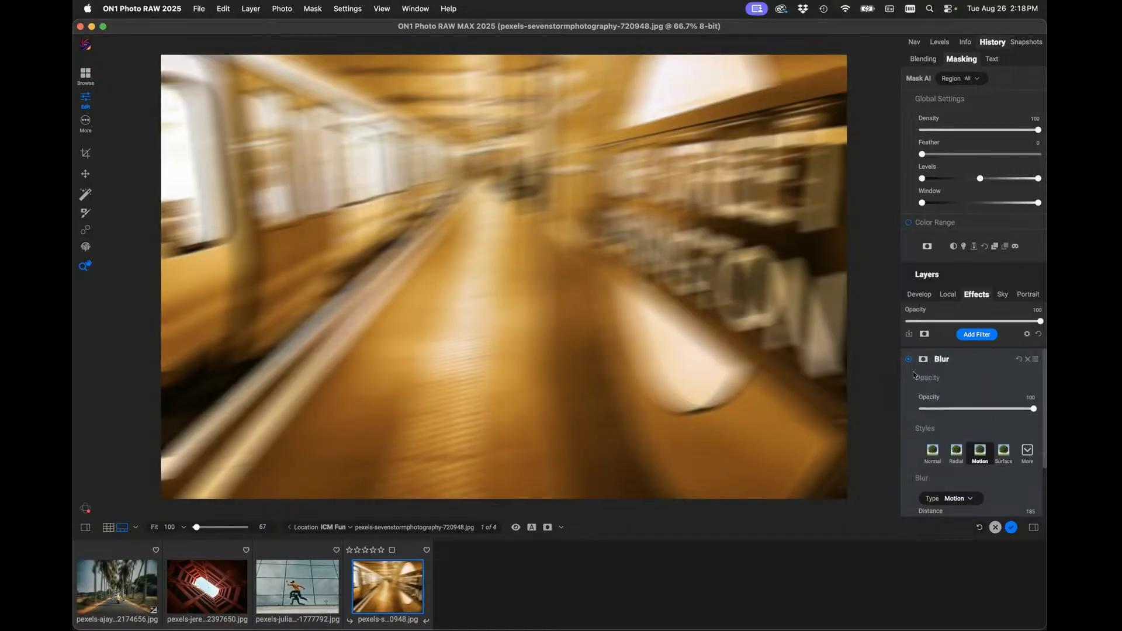
Turn the Blur filter off and trace a closed outline around the train with the Line Mask tool
click(910, 360)
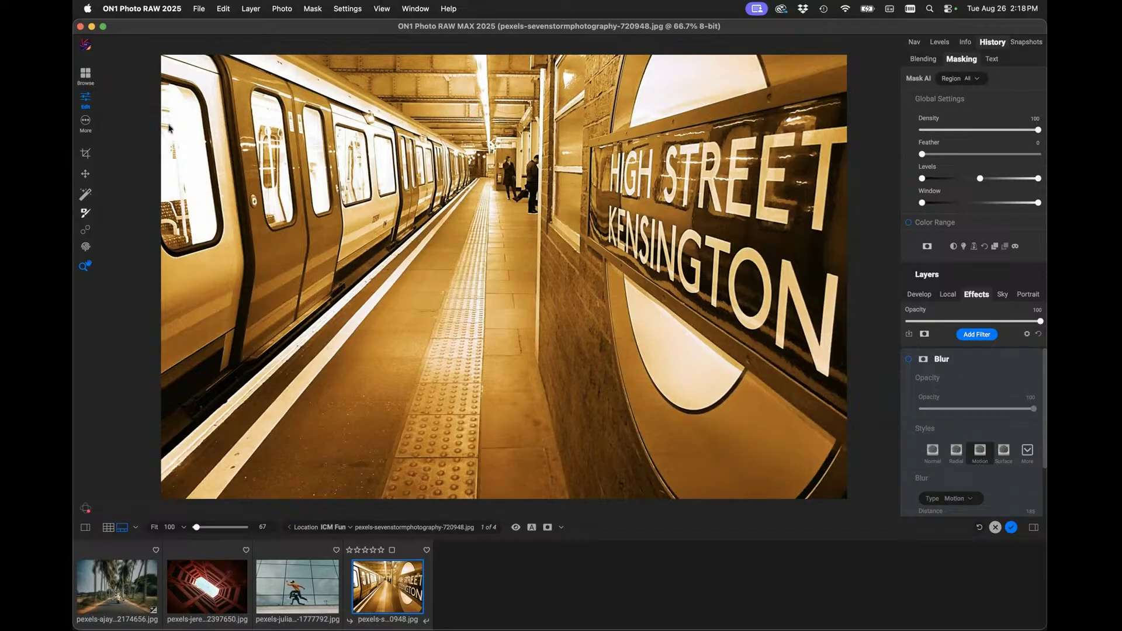
key(b)
click(144, 46)
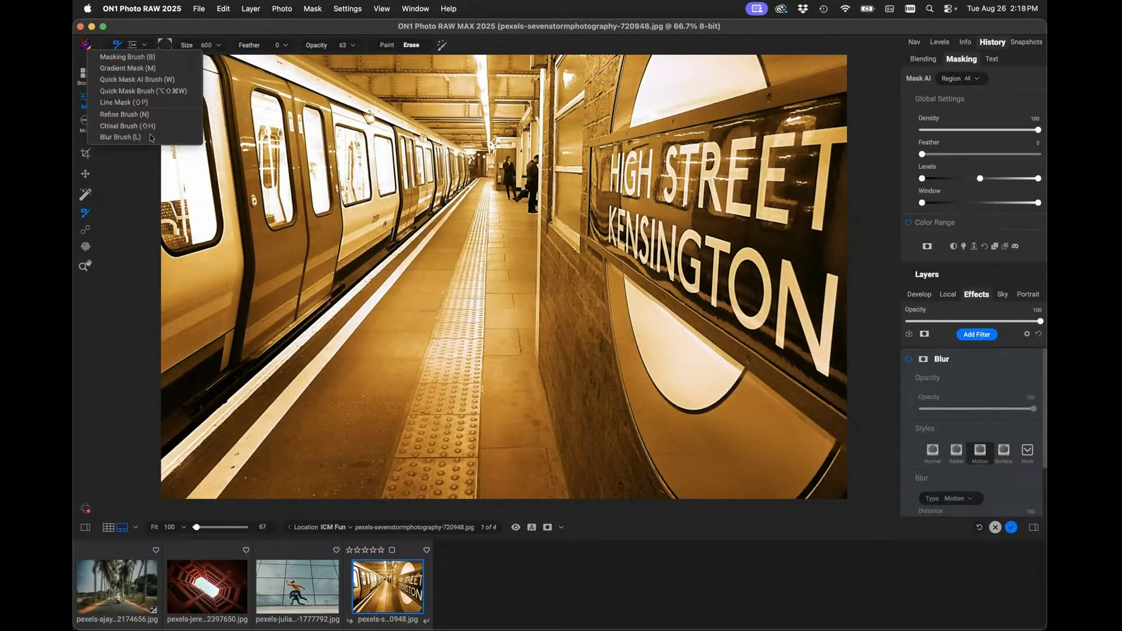
key(Up)
key(Up)
click(146, 103)
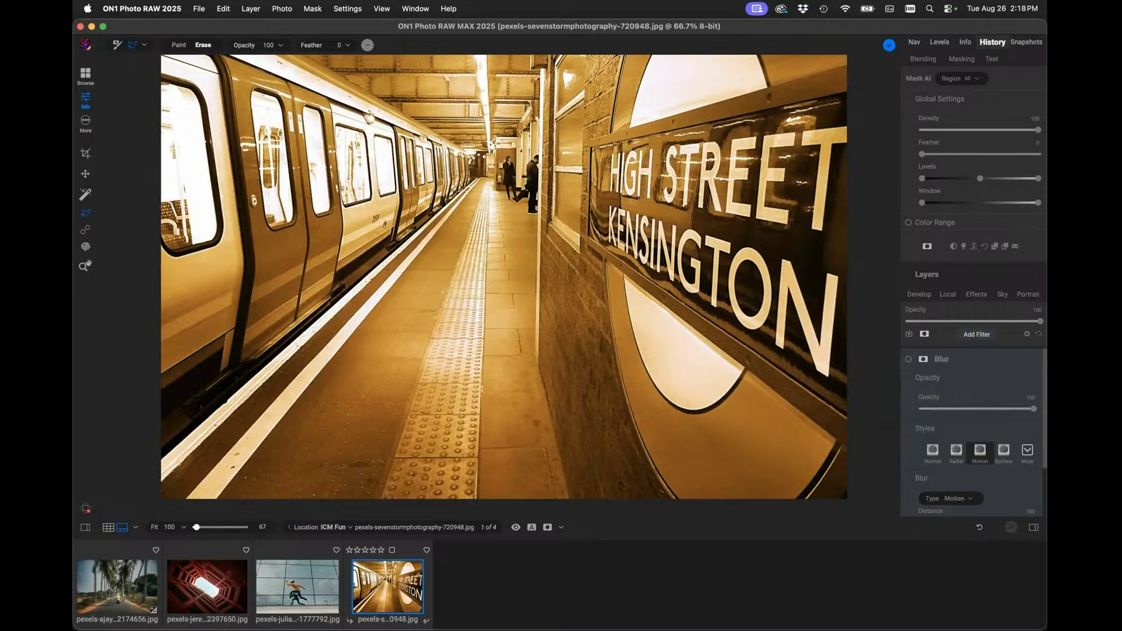
click(155, 459)
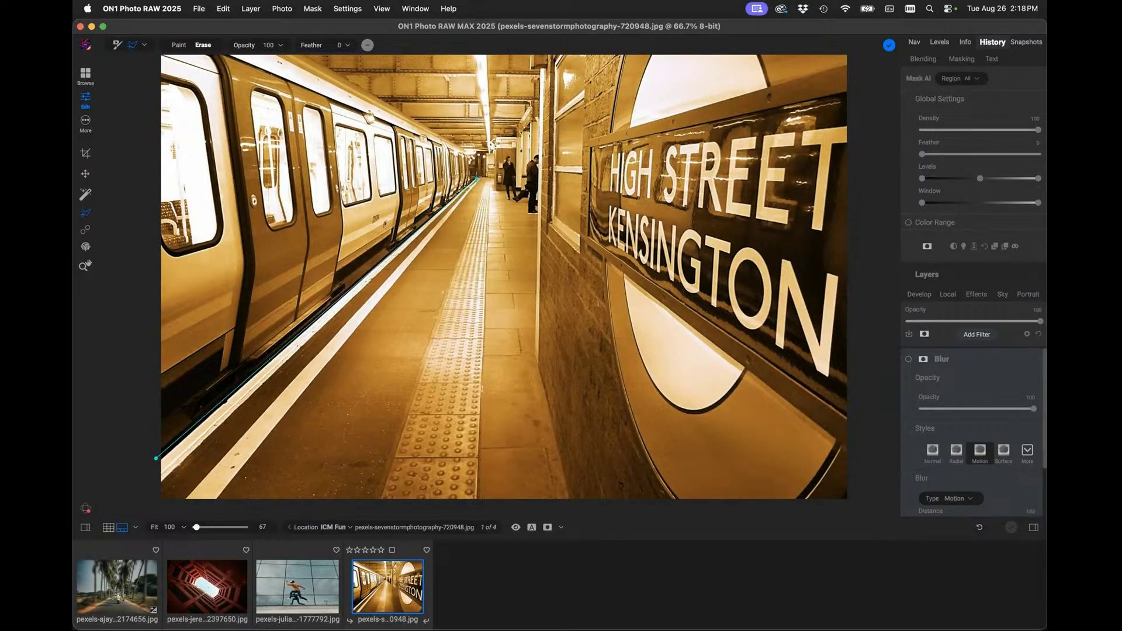
click(477, 178)
key(super+minus)
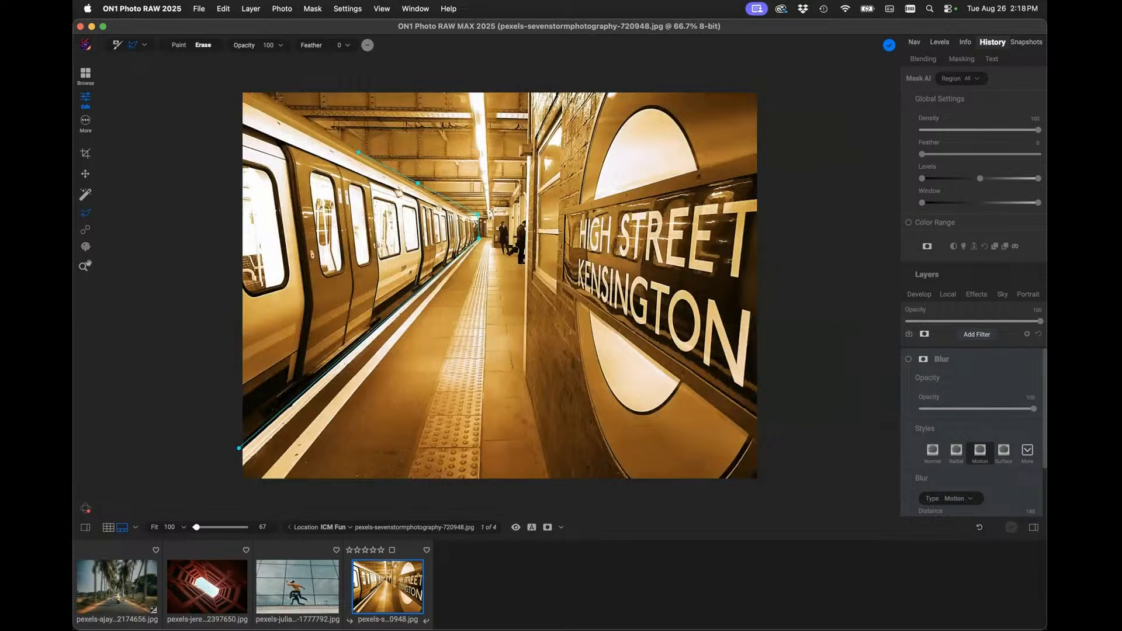
click(278, 96)
click(231, 78)
click(212, 81)
click(237, 448)
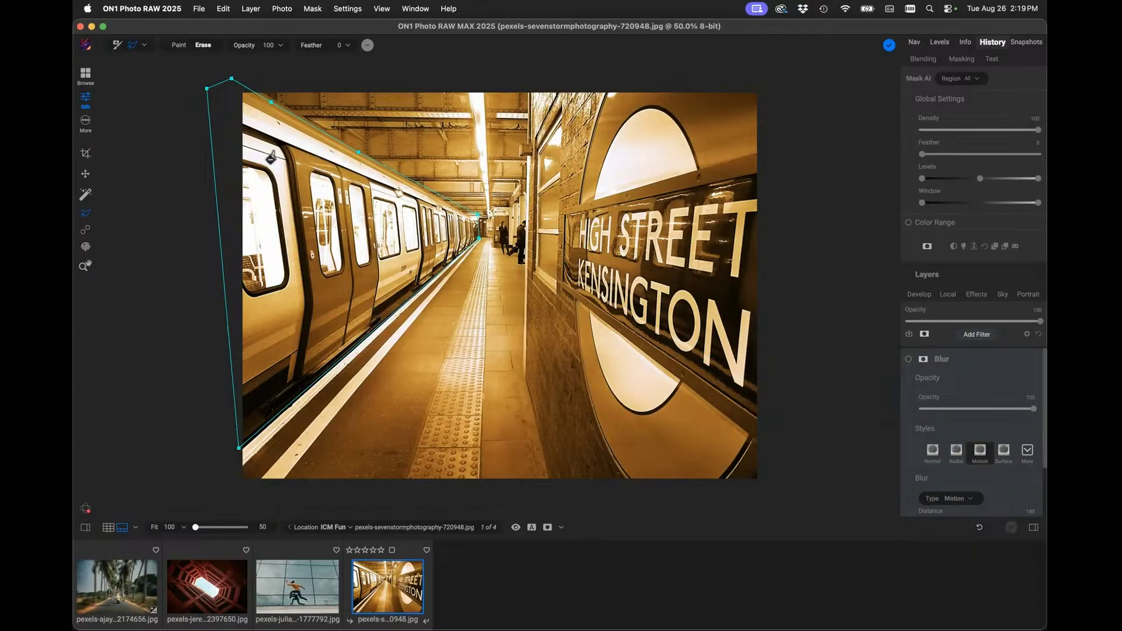
Use the outline in Erase mode to limit the blur to the train, finish the mask, and turn the Blur filter back on
click(177, 42)
key(super+z)
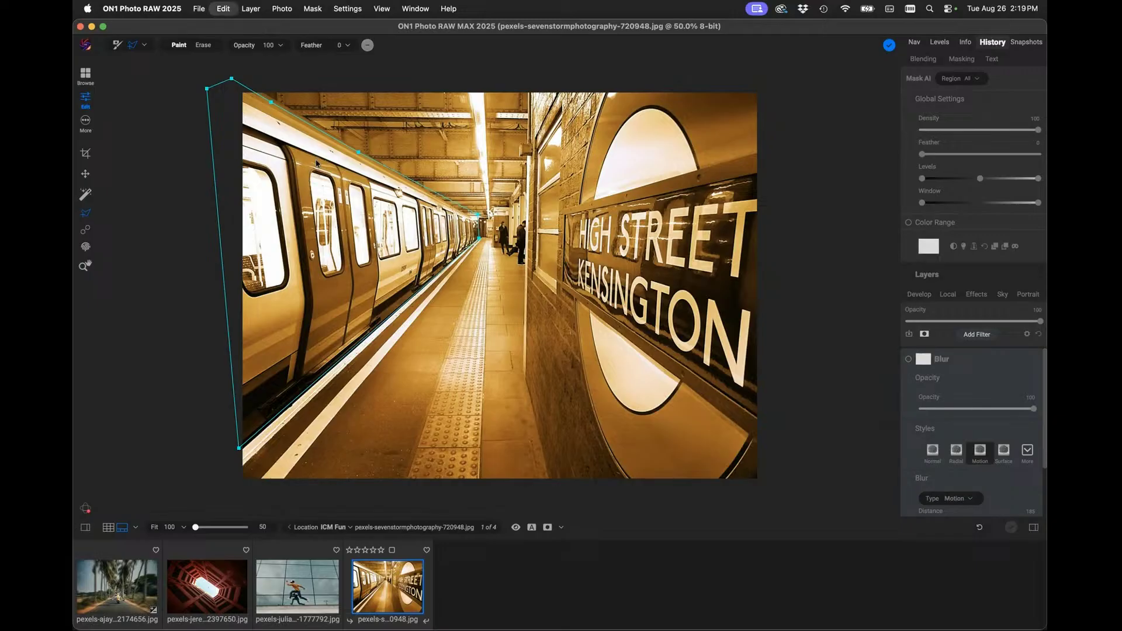
click(204, 45)
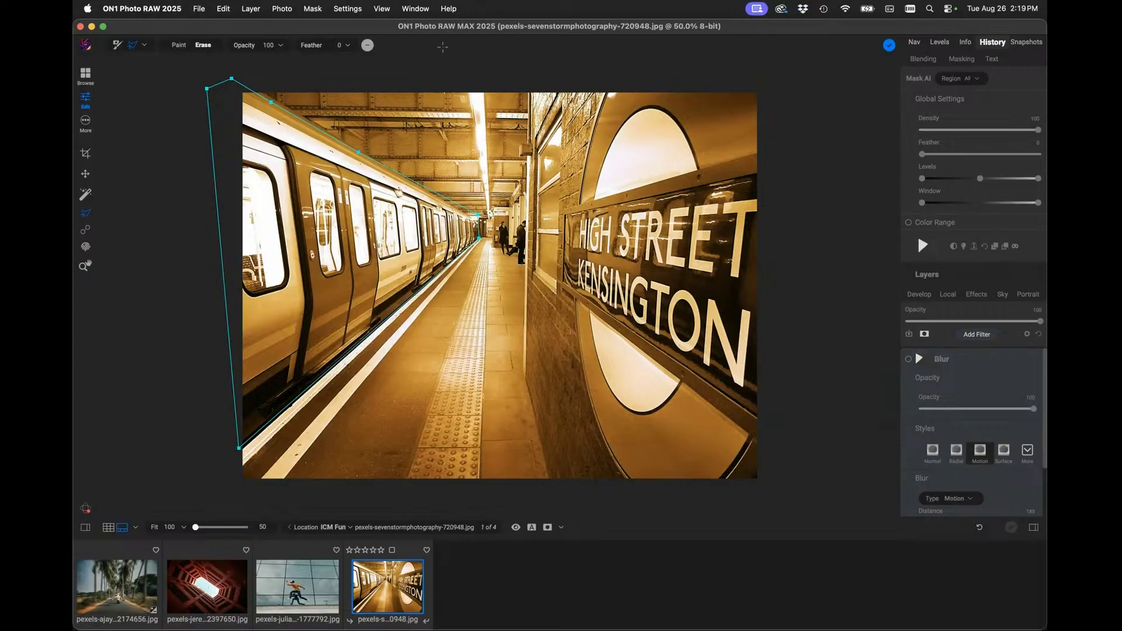
click(889, 46)
click(909, 360)
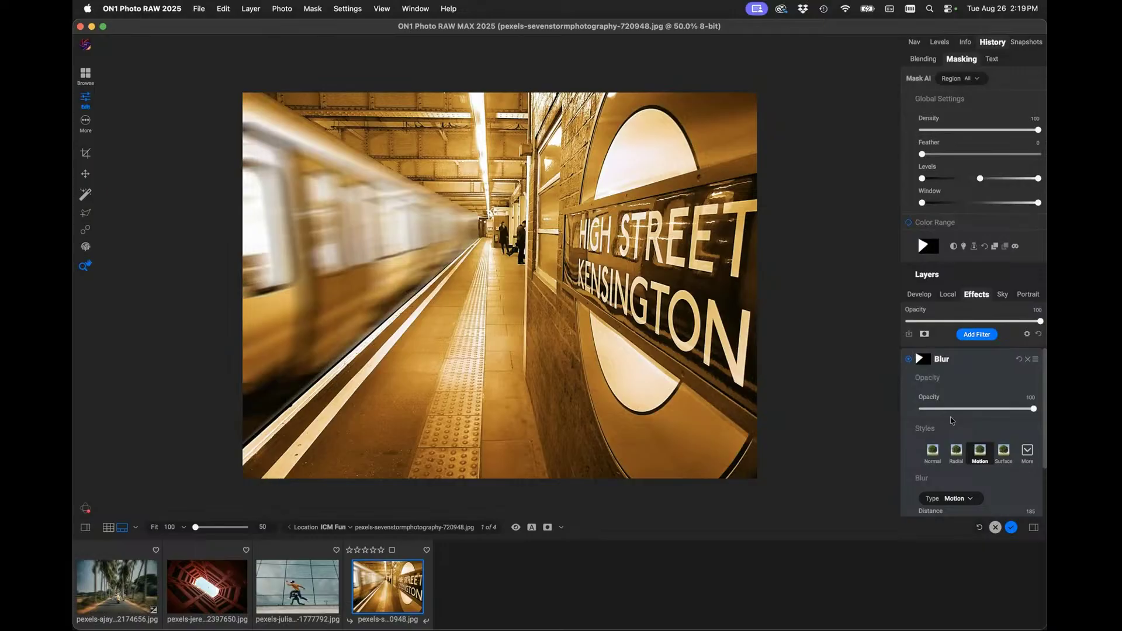
Set the train's motion blur Distance to 160 and soften its mask with a Feather of 45
scroll(952, 424, down, 2)
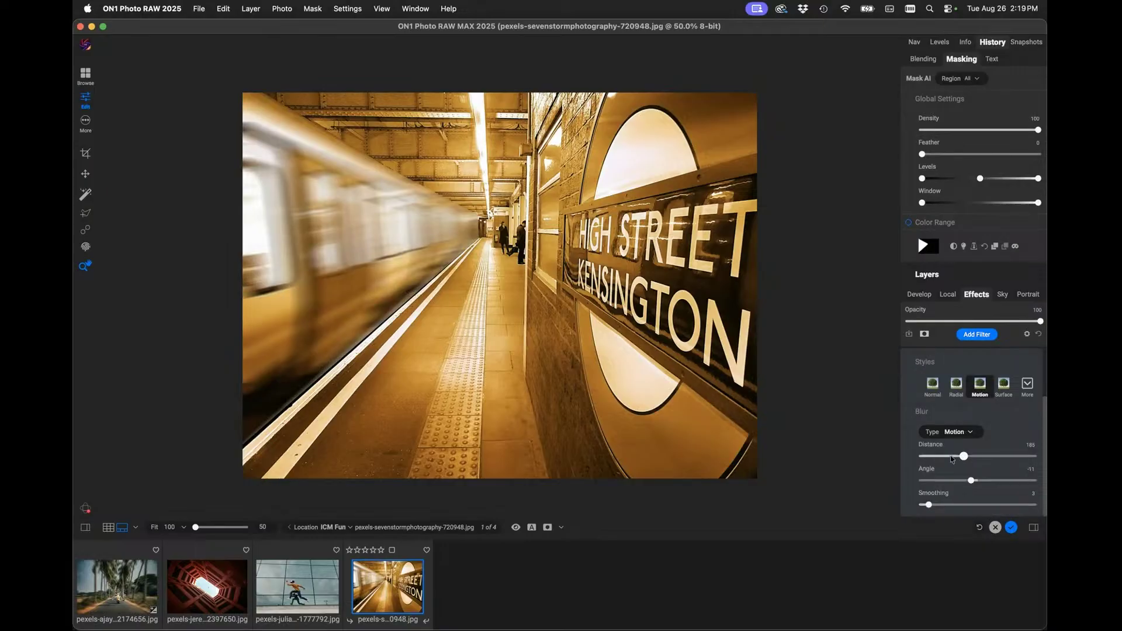
click(951, 456)
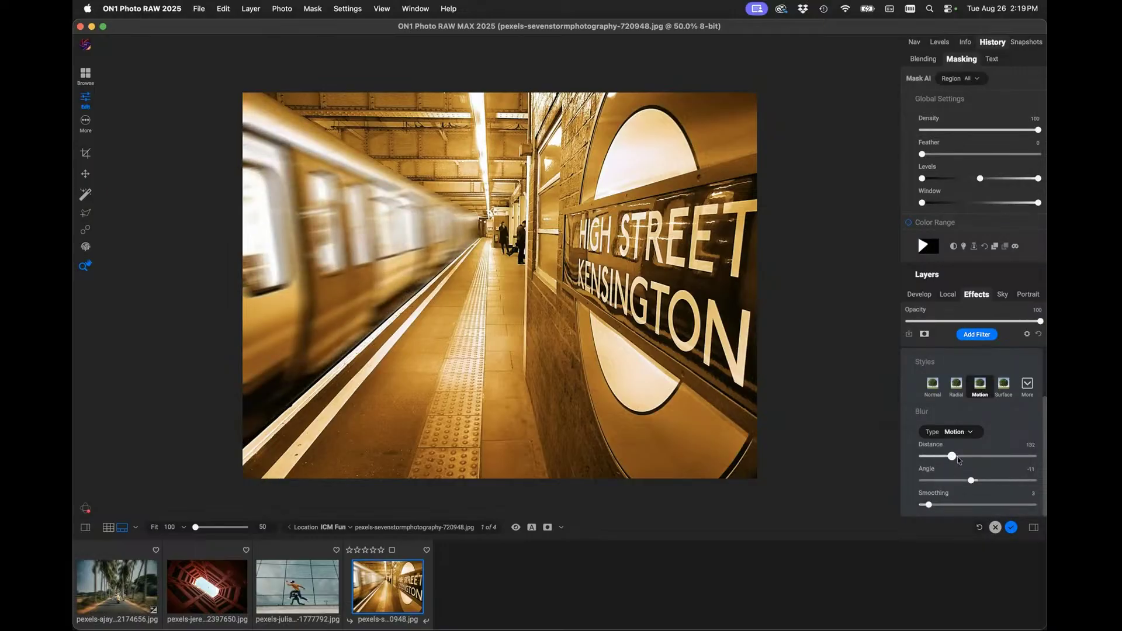
click(957, 457)
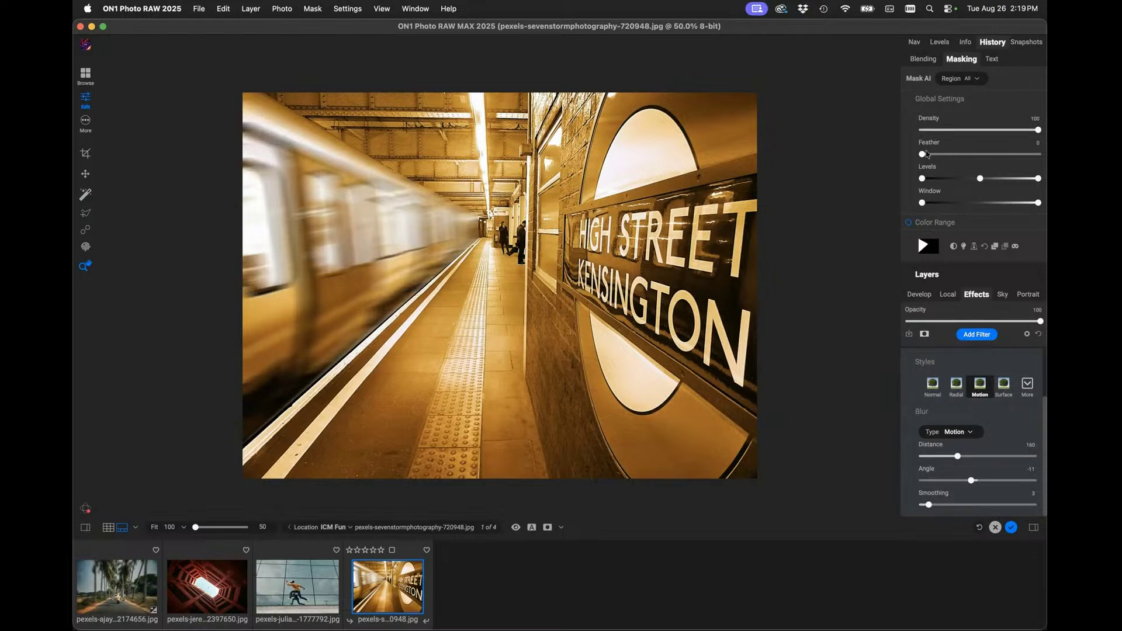
drag(923, 154, 988, 157)
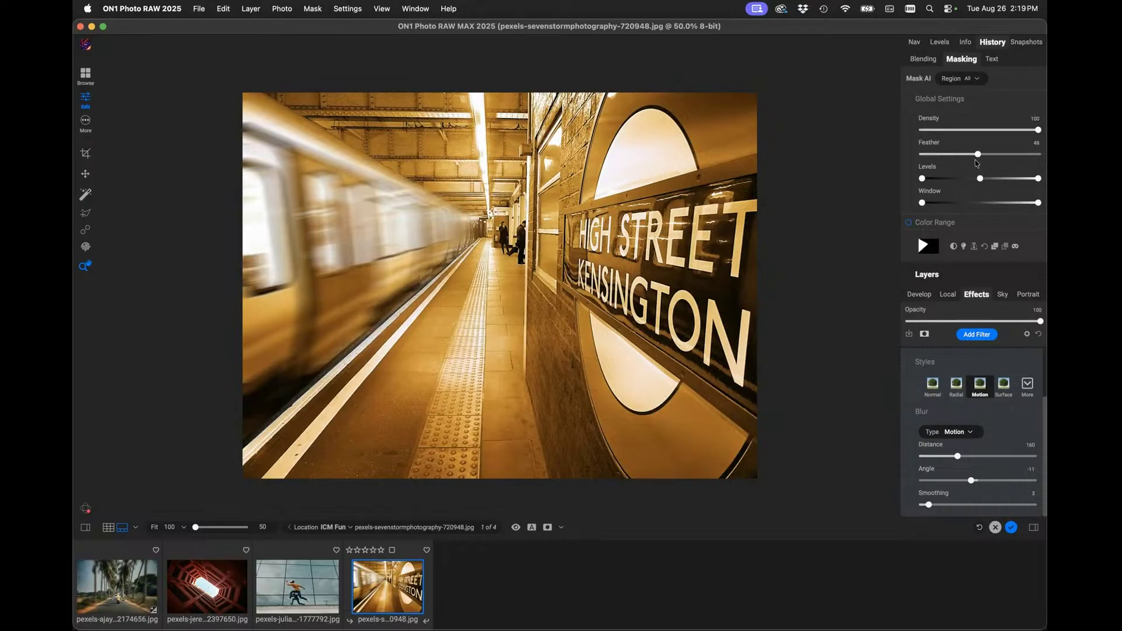
drag(974, 164, 974, 163)
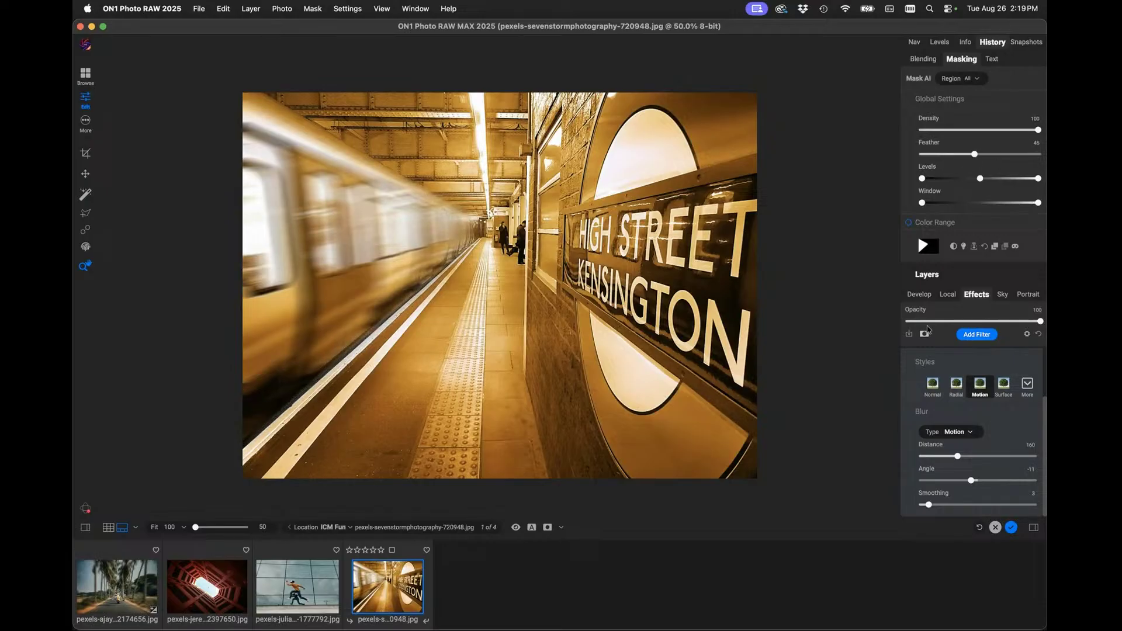
Try a shorter Distance for the train's motion blur, settling on 167
click(929, 387)
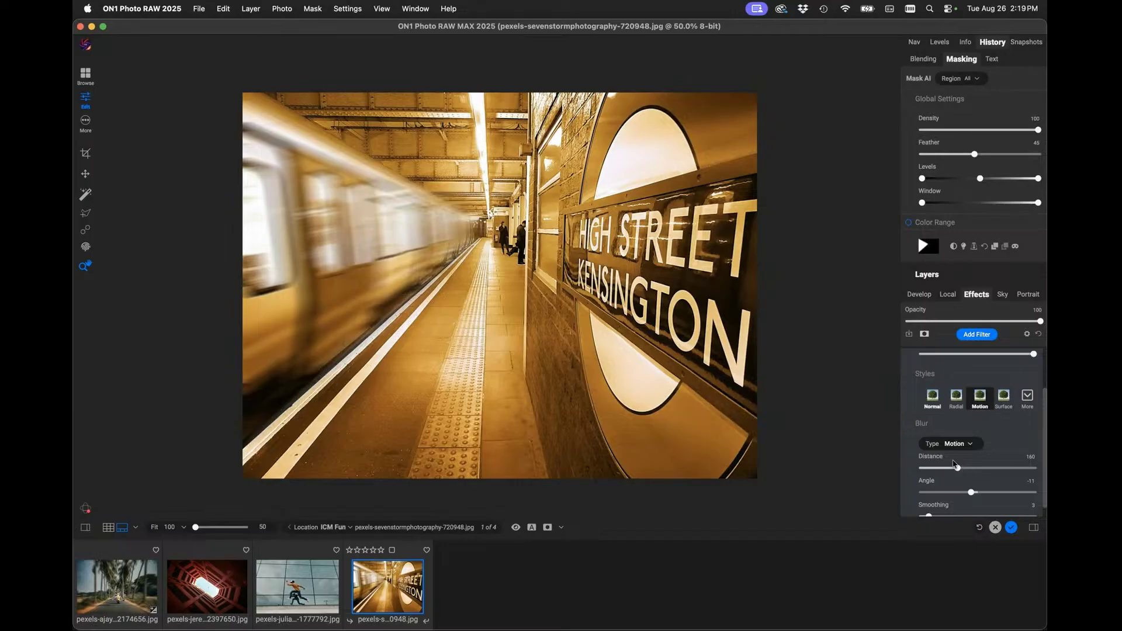
key(super+z)
mouse_move(957, 457)
mouse_down()
mouse_move(962, 464)
mouse_move(939, 463)
mouse_up()
click(960, 461)
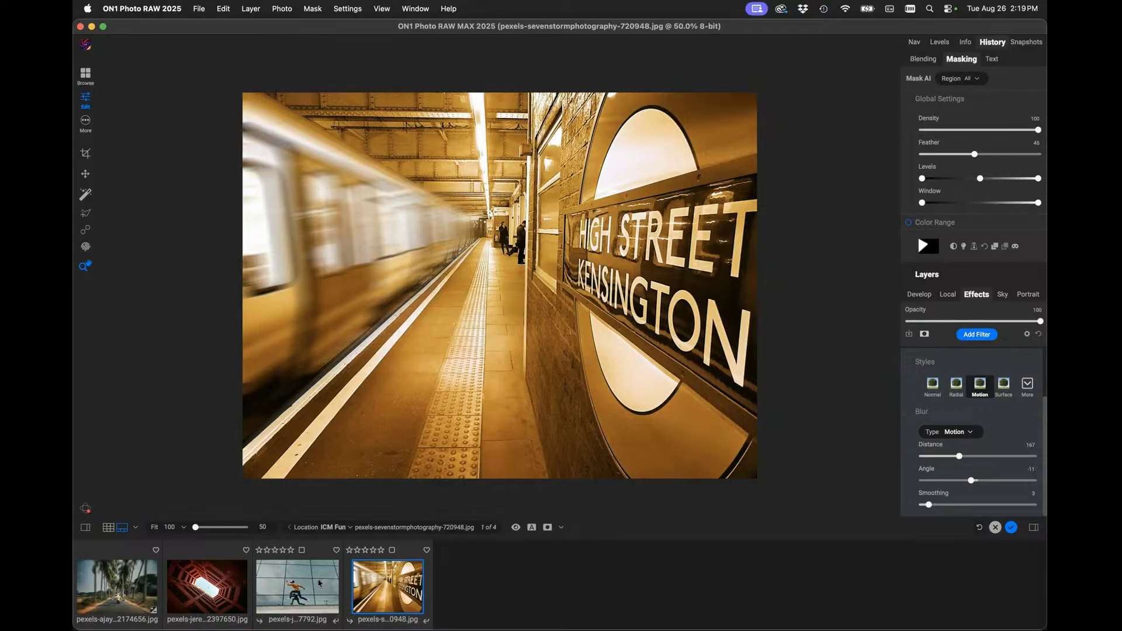
Open the photo of the leaping man and select him and his reflection with Super Select AI
click(320, 583)
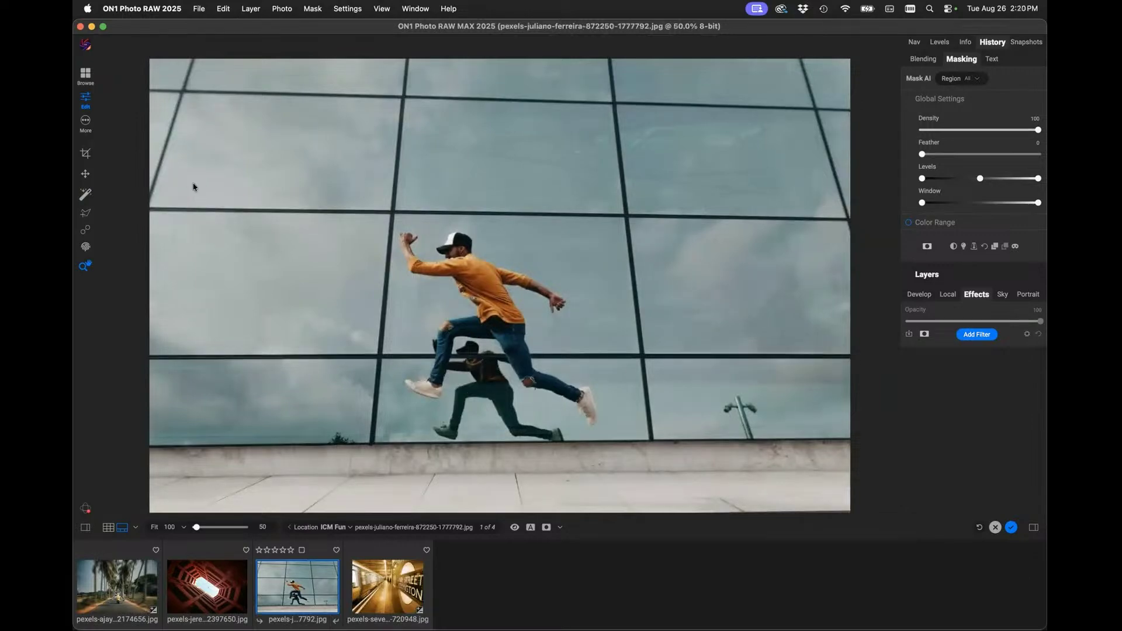
key(k)
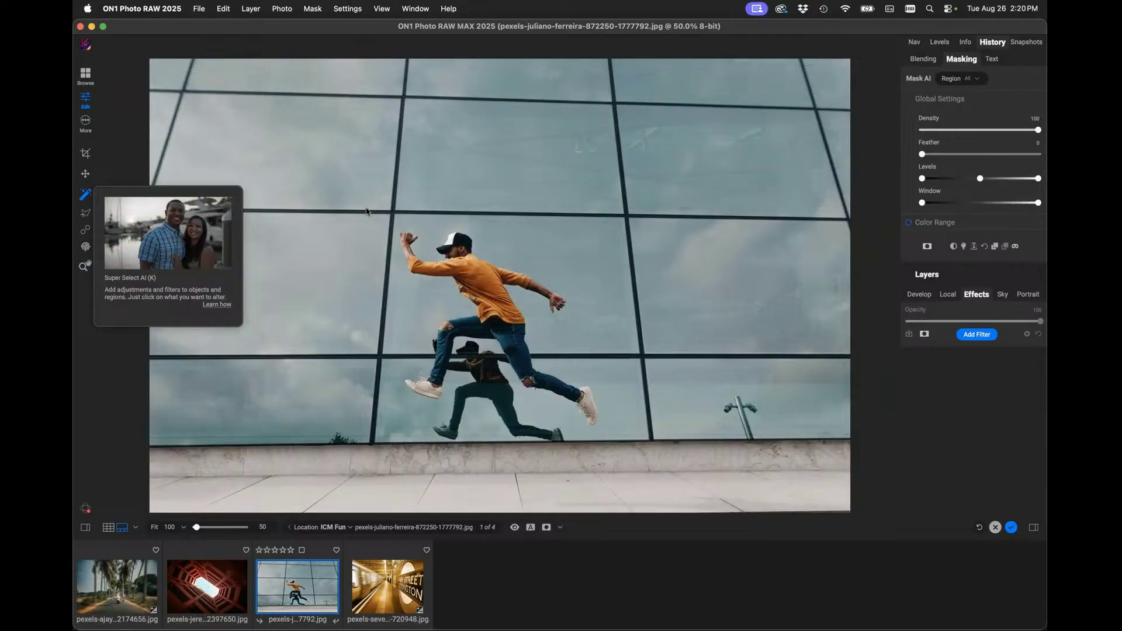
click(404, 213)
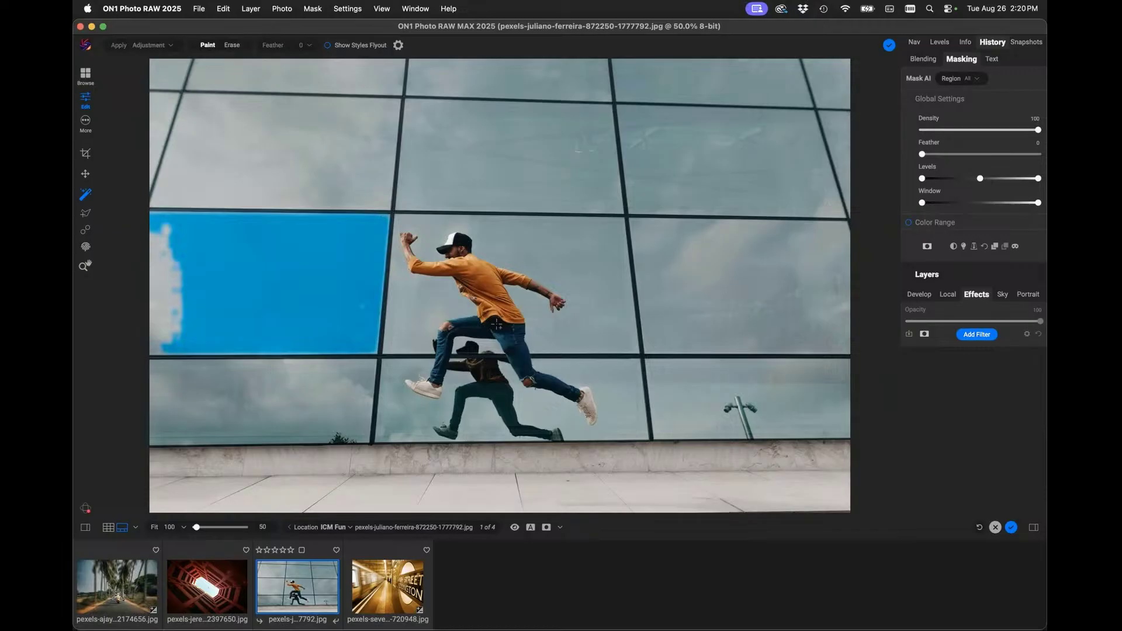
drag(497, 324, 387, 218)
drag(497, 324, 653, 466)
click(494, 377)
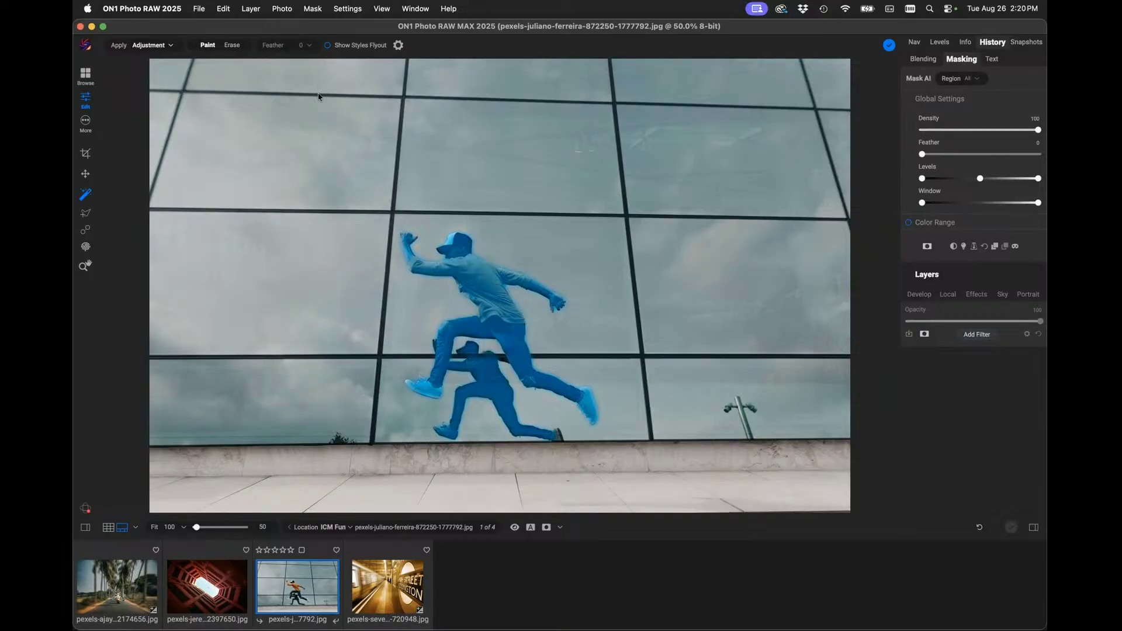
Add a Blur filter that leaves out the selected man and his reflection, and give it the Motion style
click(231, 45)
right_click(466, 265)
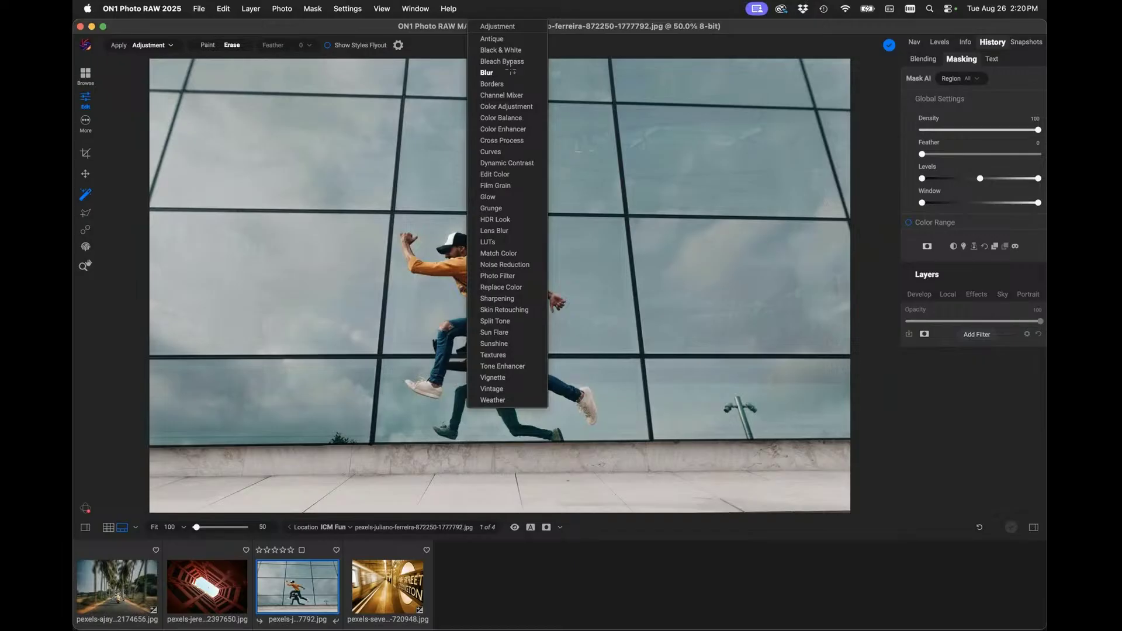
click(512, 74)
click(955, 452)
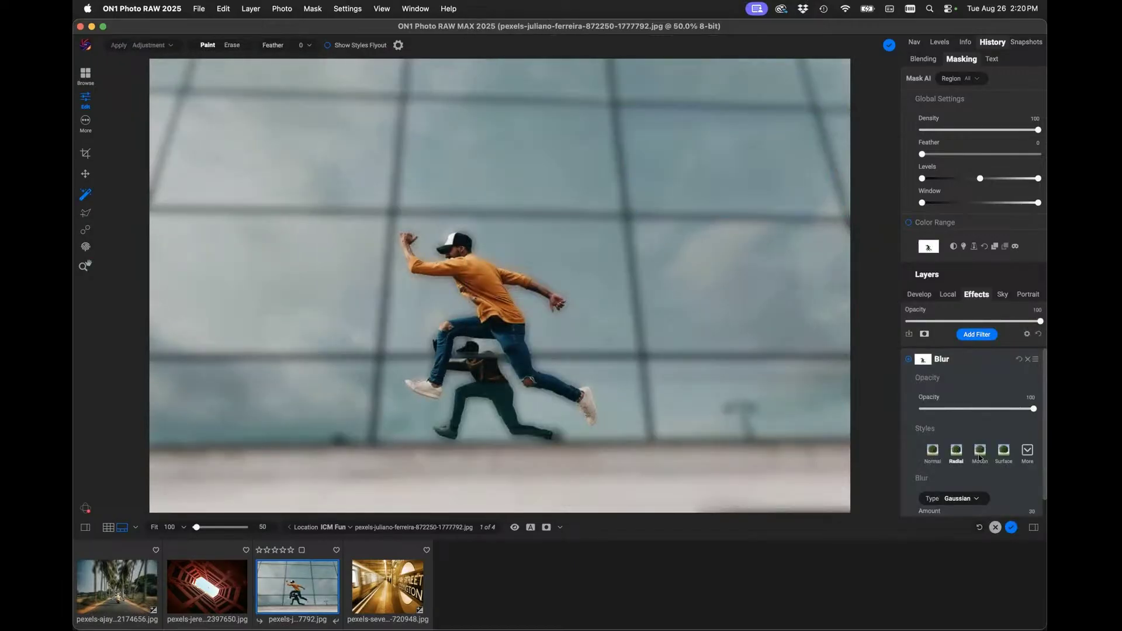
click(980, 454)
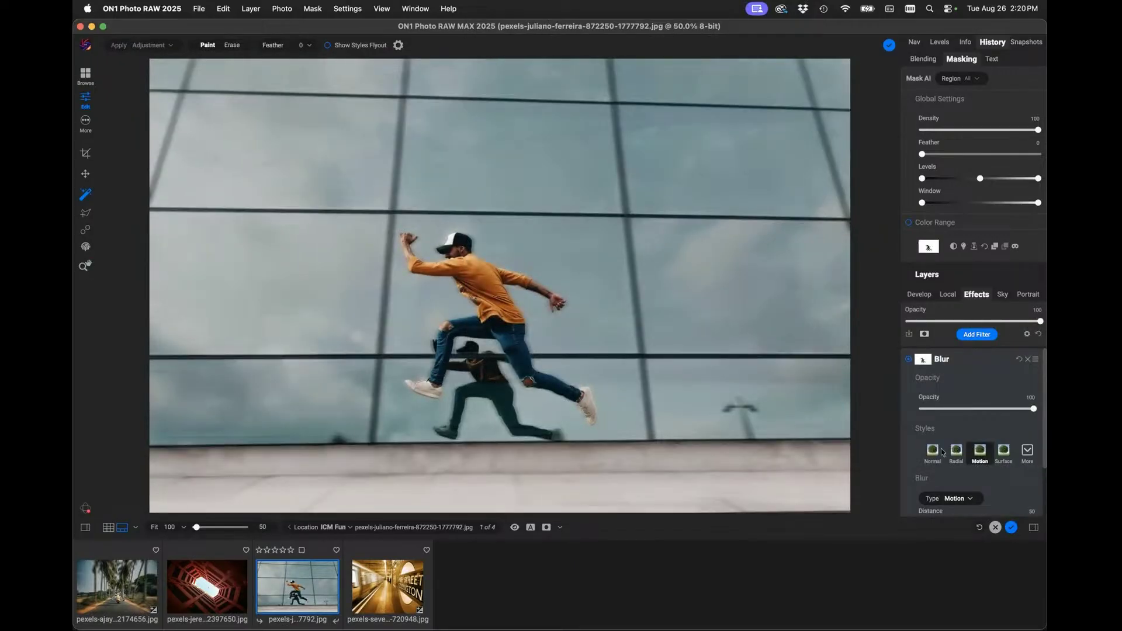
Set the background's motion blur Distance to 142 and compare the photo with the Blur filter off and on
scroll(940, 448, down, 3)
drag(932, 456, 977, 482)
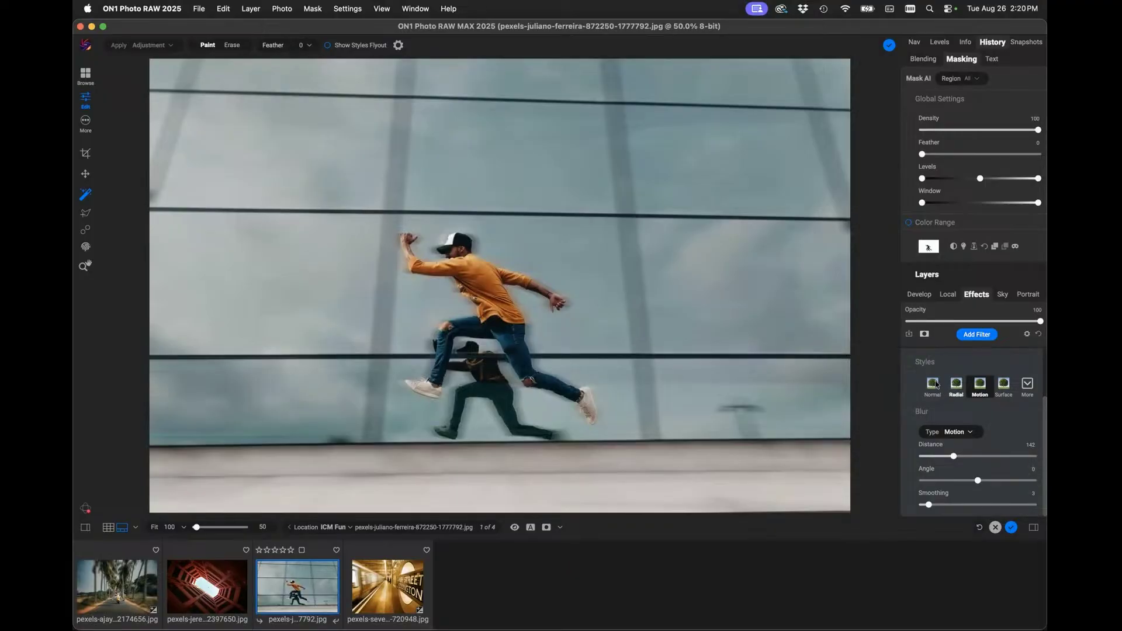
scroll(934, 383, up, 2)
click(910, 361)
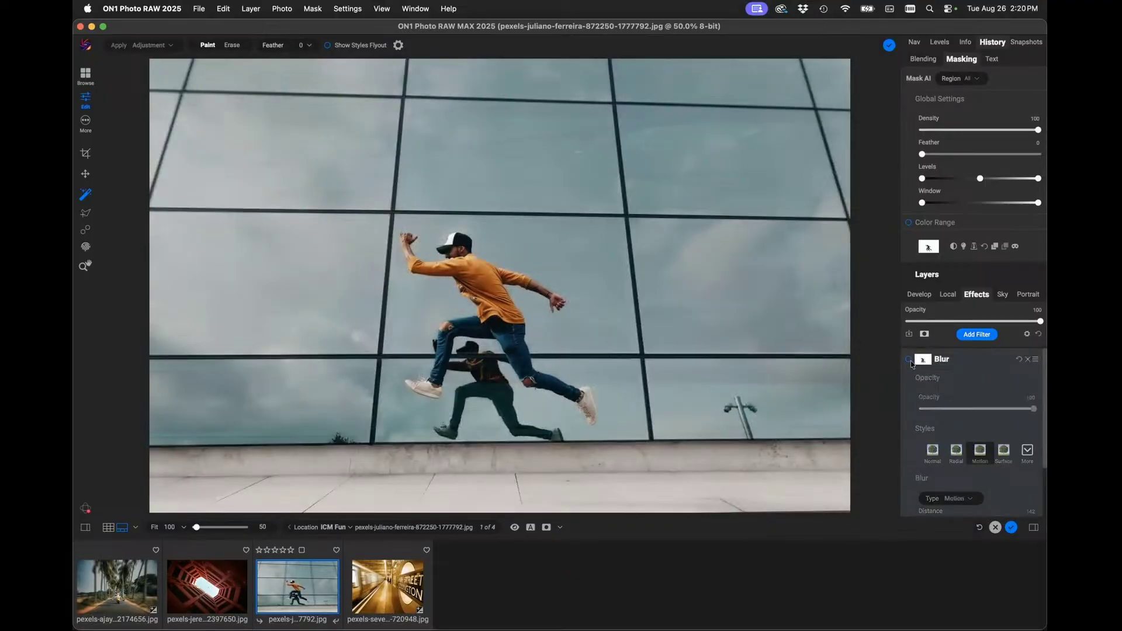
click(911, 361)
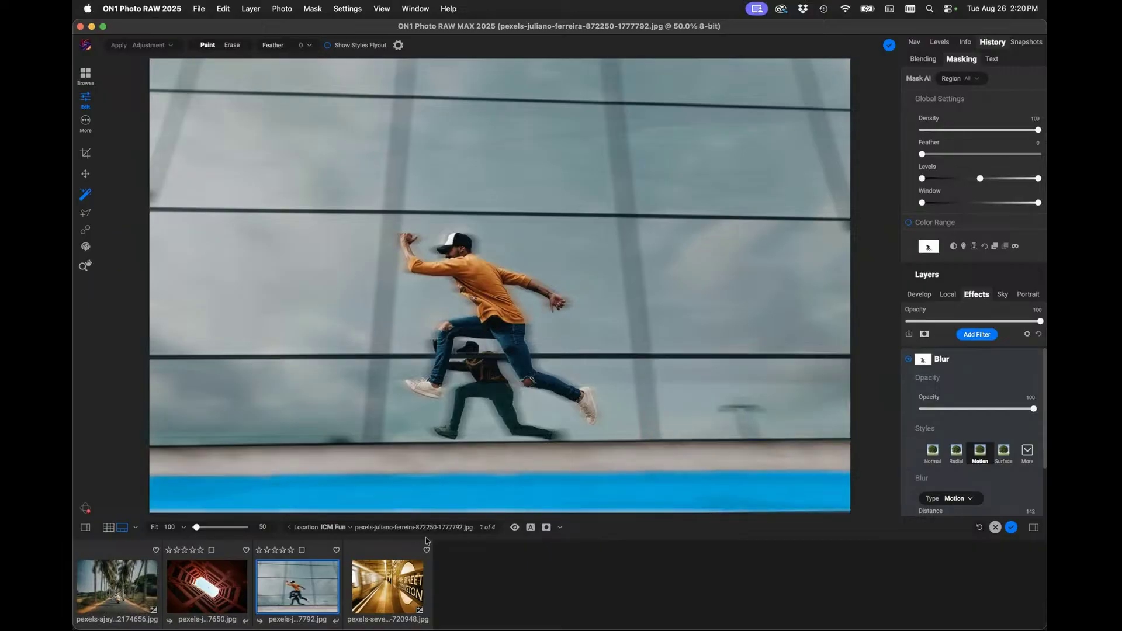
Open the photo of the airplane above the red structure and add a Blur filter with the Radial style
key(Left)
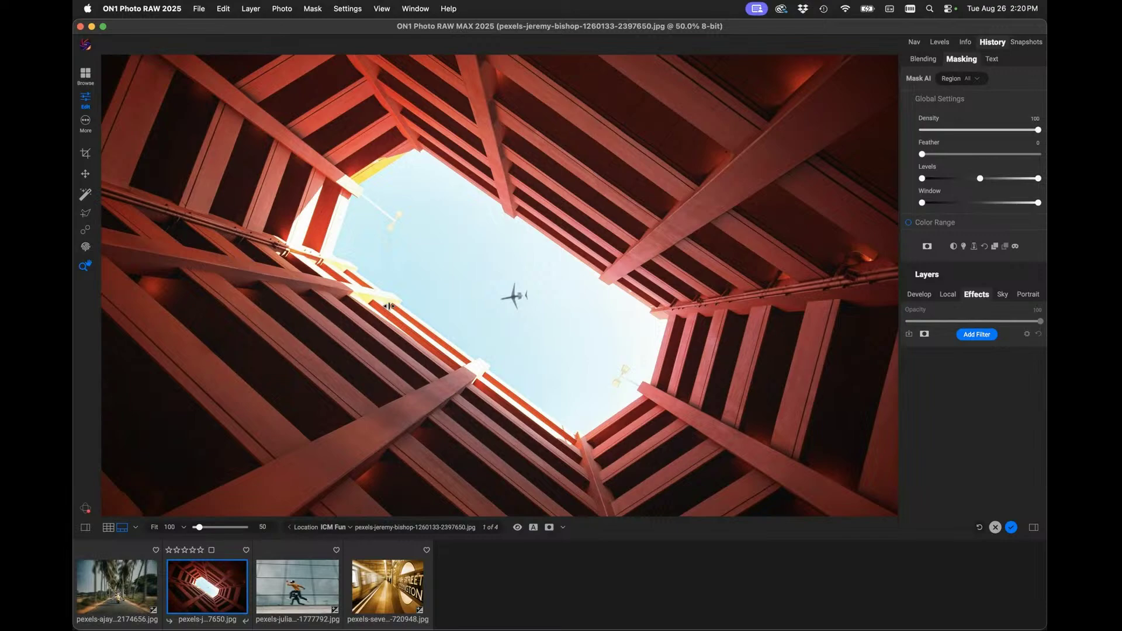
click(976, 335)
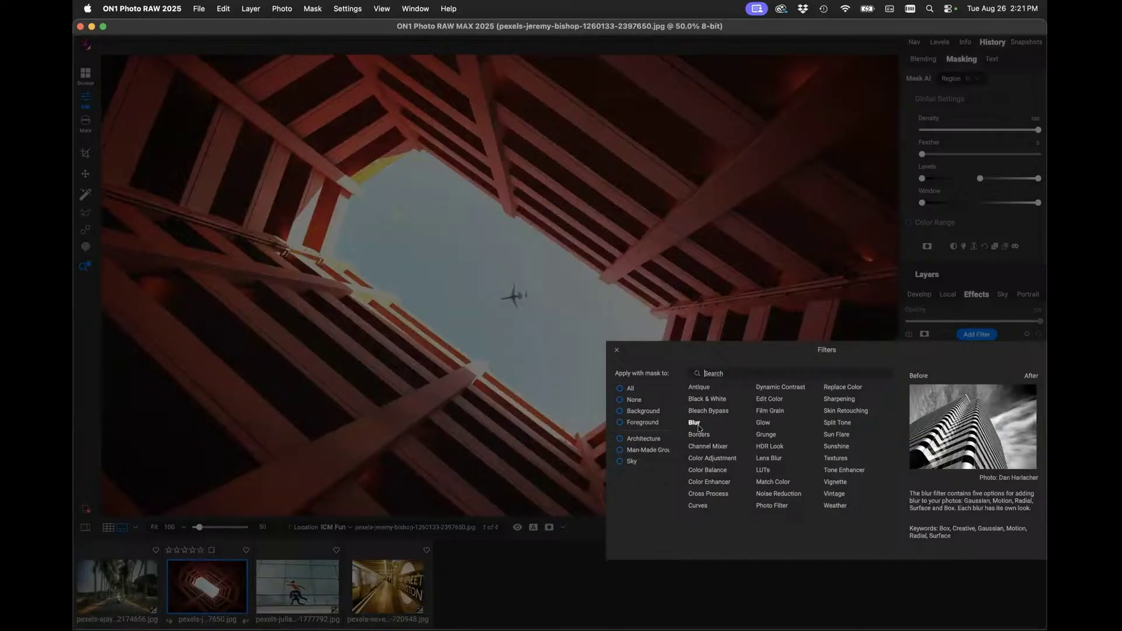
click(698, 426)
click(983, 457)
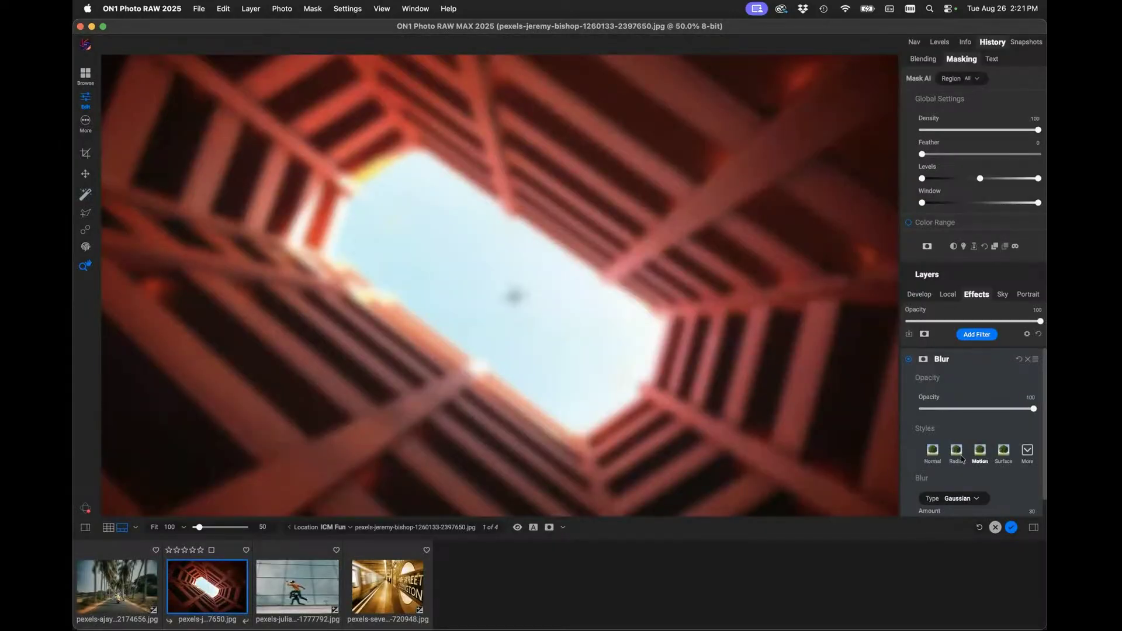
click(956, 454)
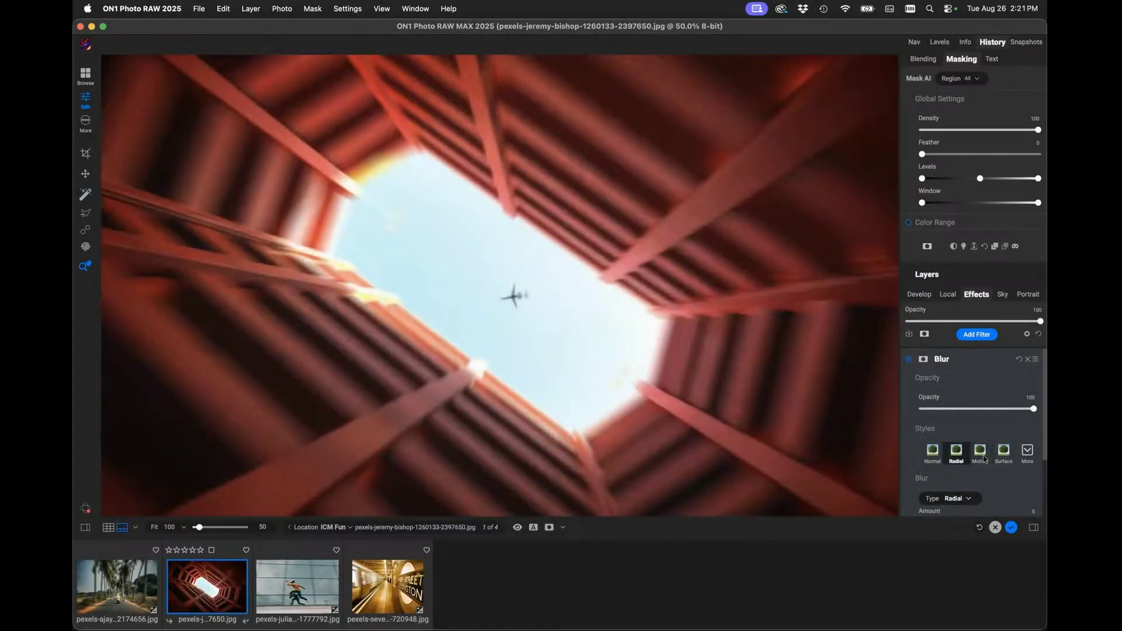
Set the radial blur Amount to 10
scroll(931, 456, down, 2)
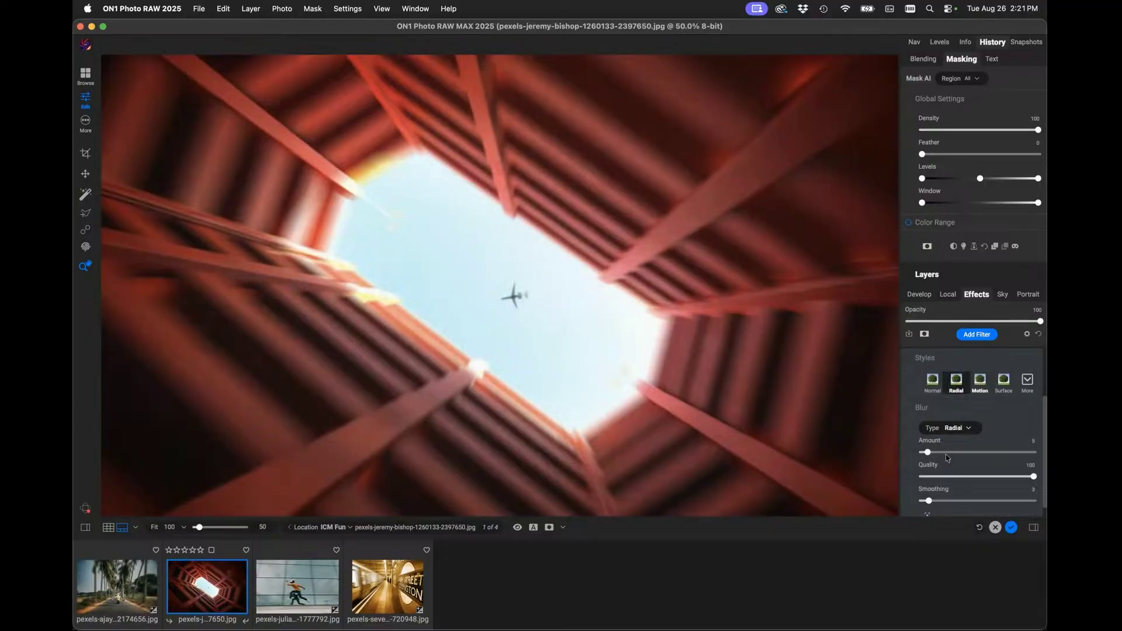
click(934, 453)
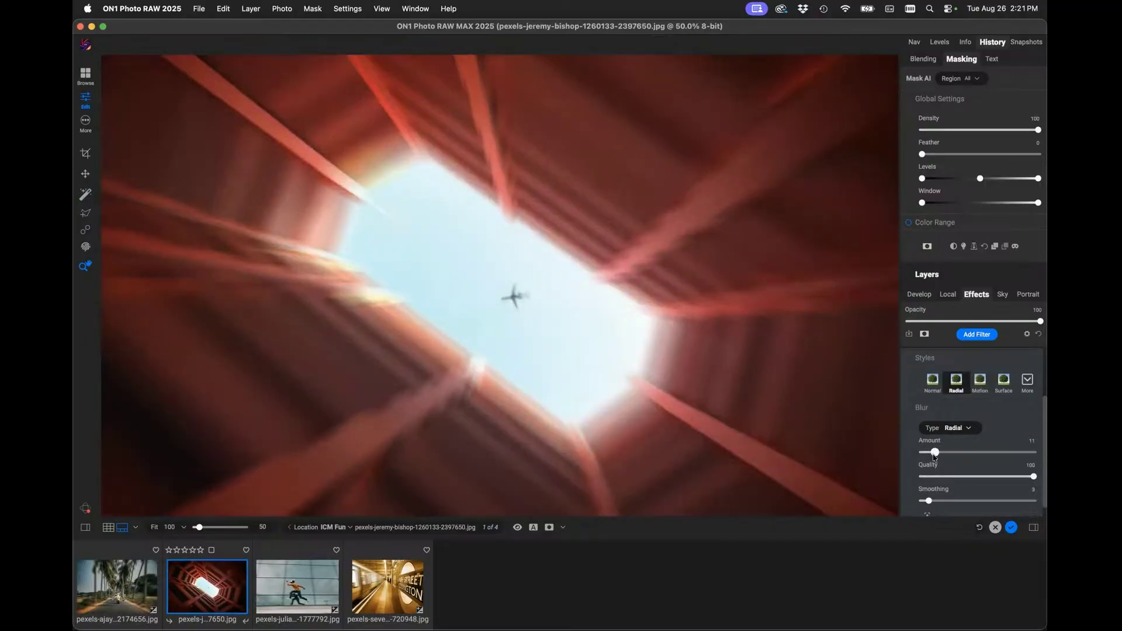
drag(934, 453, 933, 453)
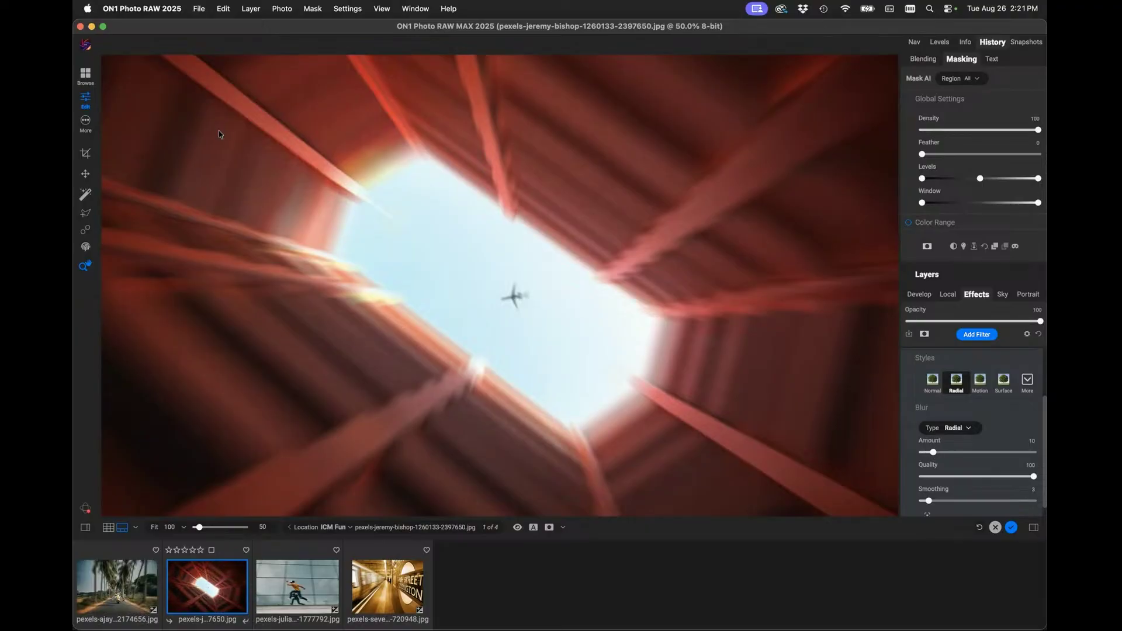
Erase the blur from the airplane and the sky beside it with a size 400 masking brush
click(87, 214)
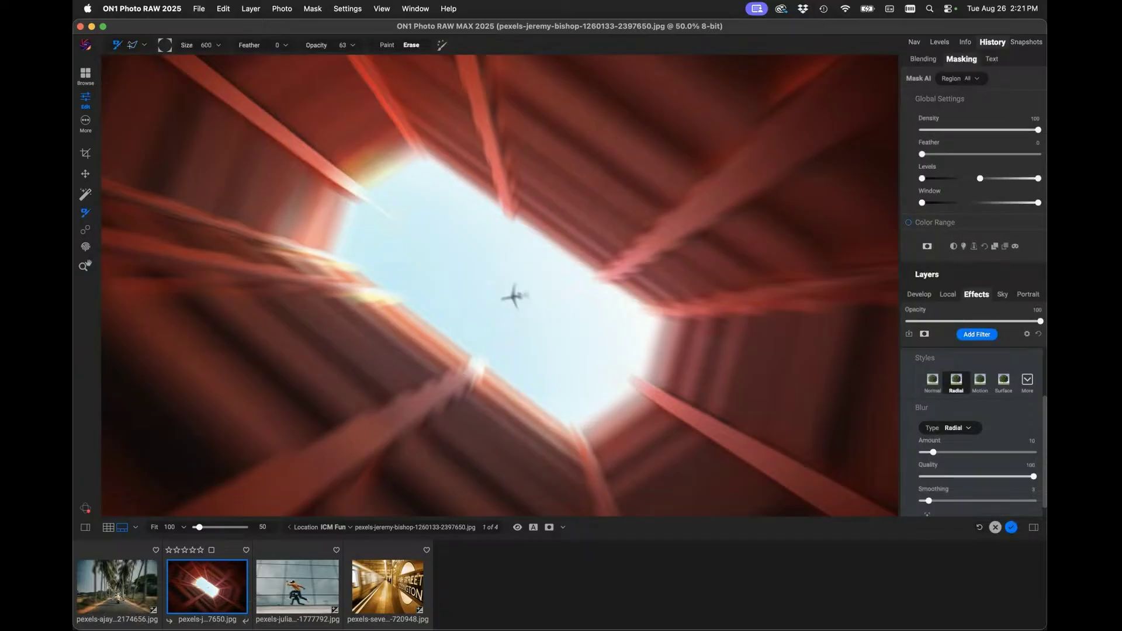
key(bracketleft)
key(bracketleft)
click(522, 312)
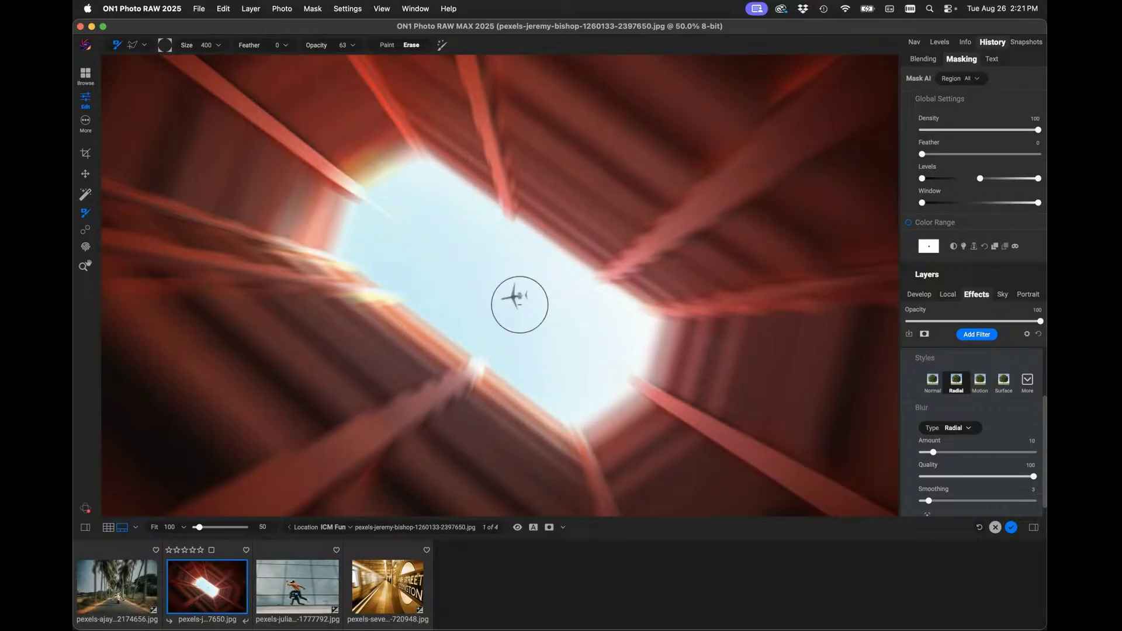
drag(536, 320, 580, 331)
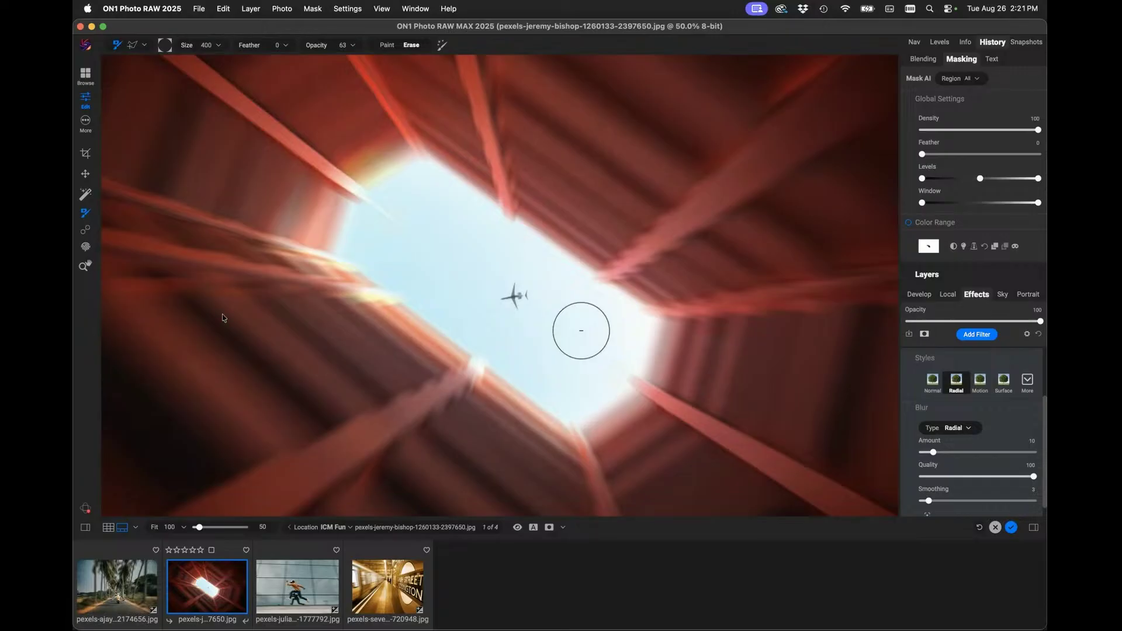
Activate the retouch brush in Move mode and reduce its size to 400 to fit around the airplane
click(85, 231)
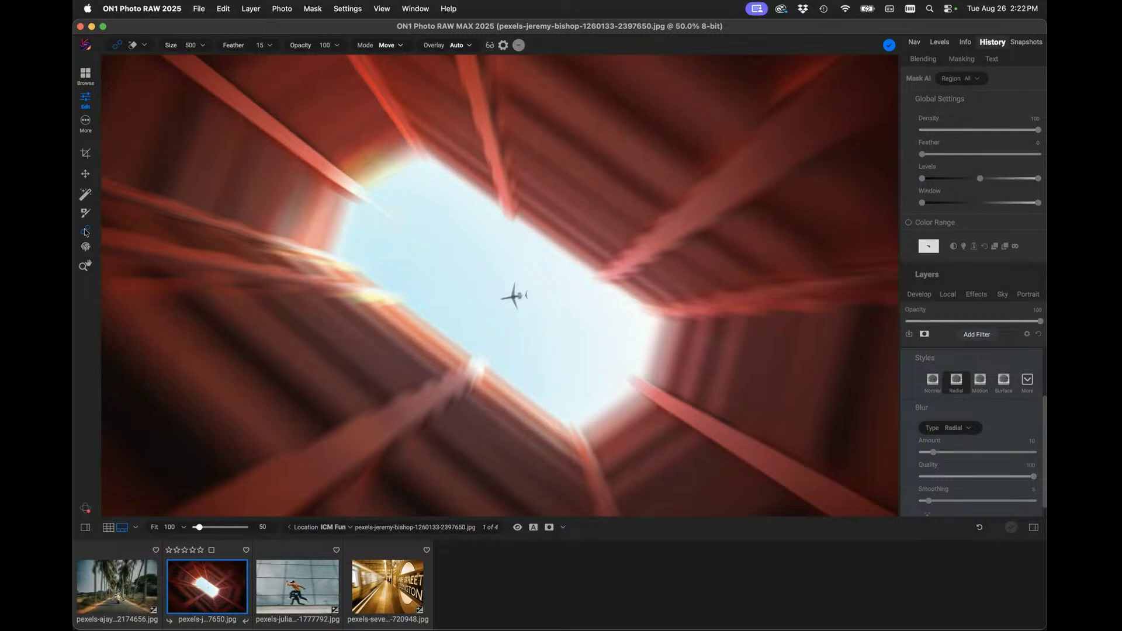
click(395, 45)
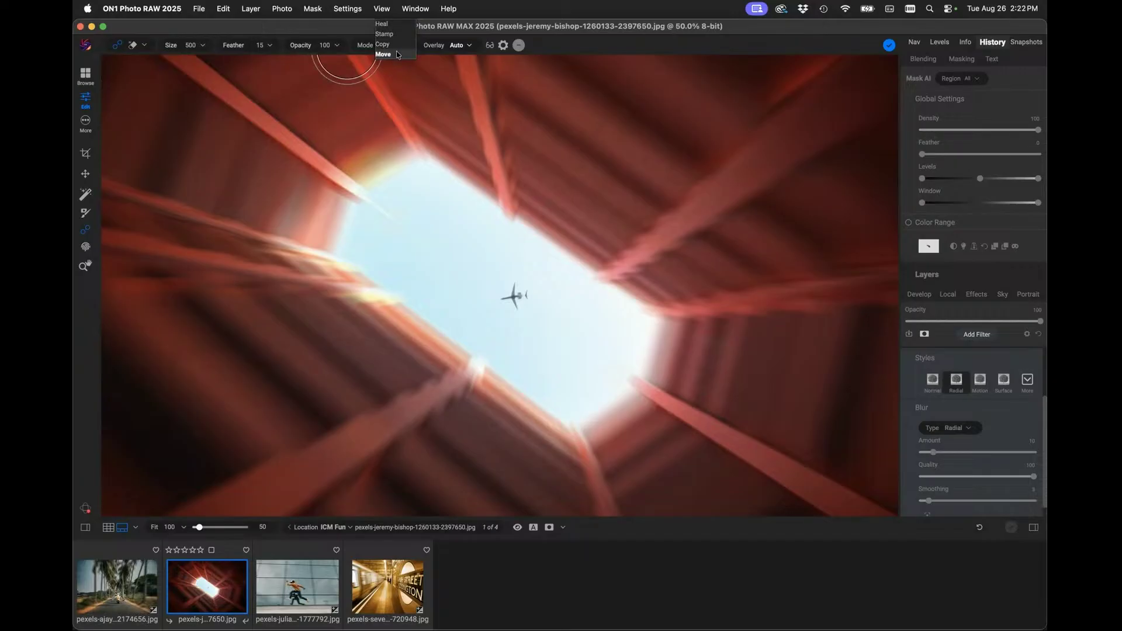
click(396, 54)
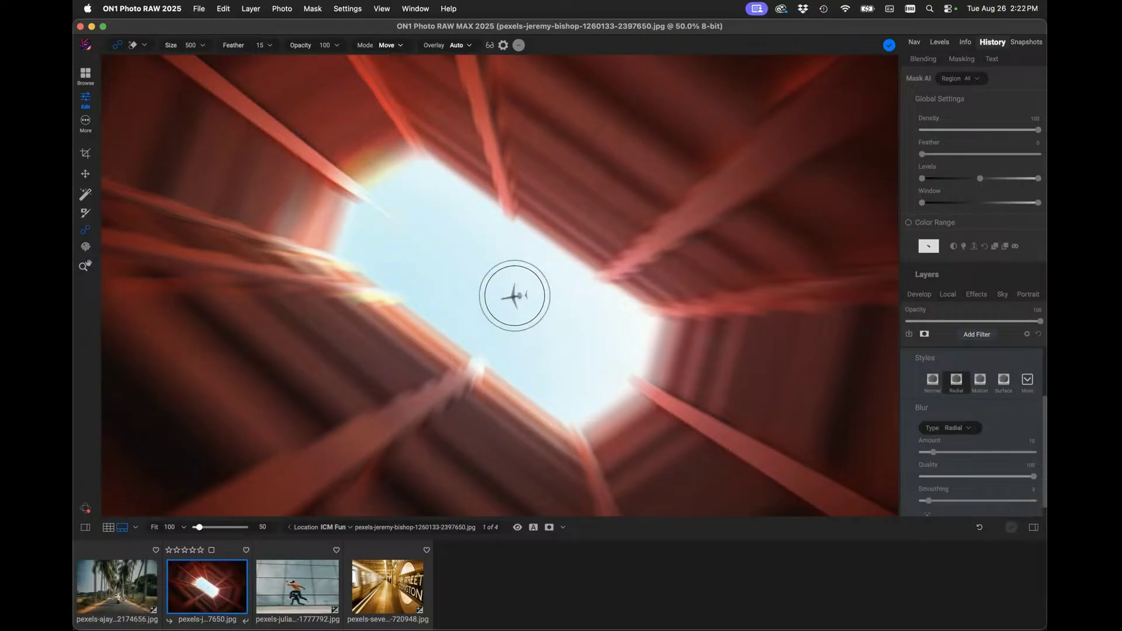
key(bracketleft)
key(bracketleft)
key(bracketleft)
key(bracketright)
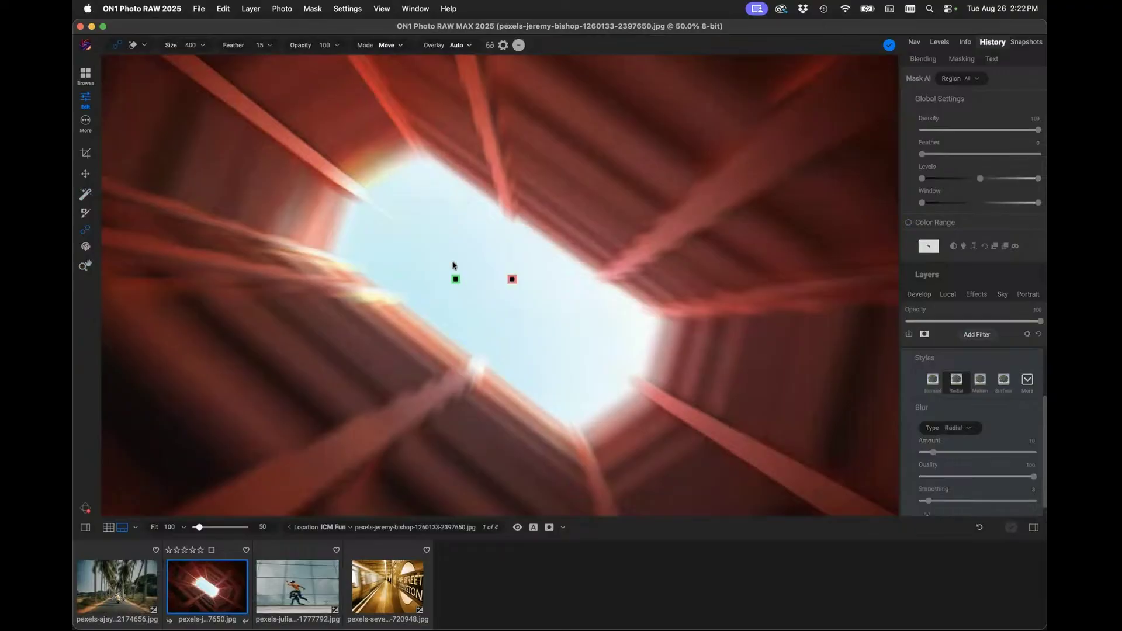
Try to move the airplane to another spot within the sky opening
click(518, 330)
mouse_move(461, 278)
drag(461, 278, 461, 278)
Duplicate the airplane onto the sky beside the original with the retouch brush in Copy mode
click(393, 49)
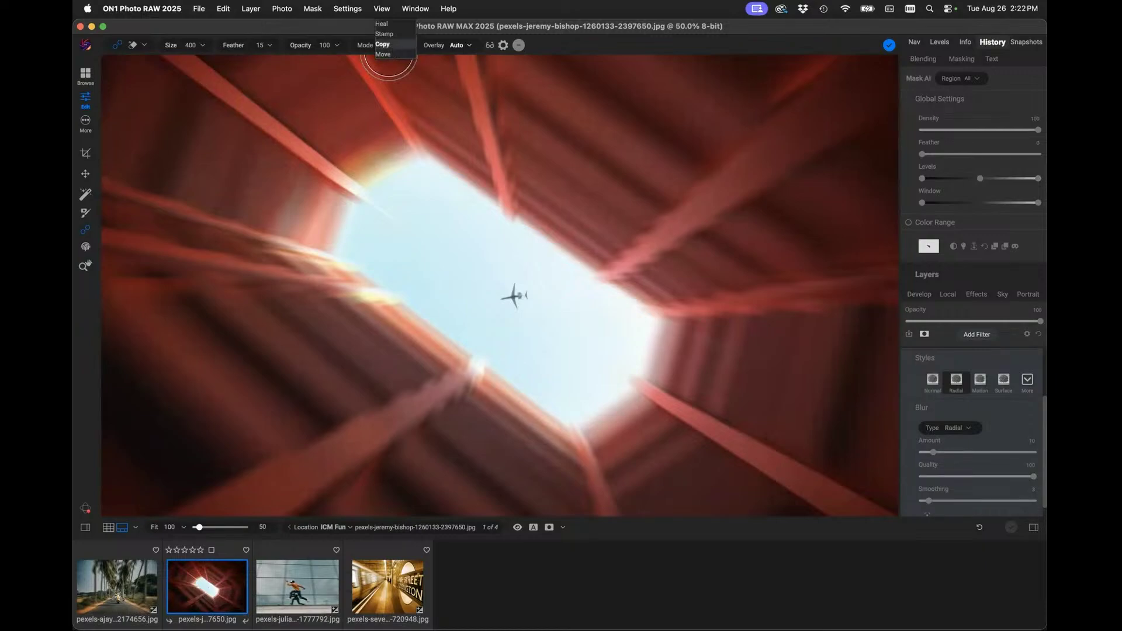
click(391, 46)
alt+click(514, 296)
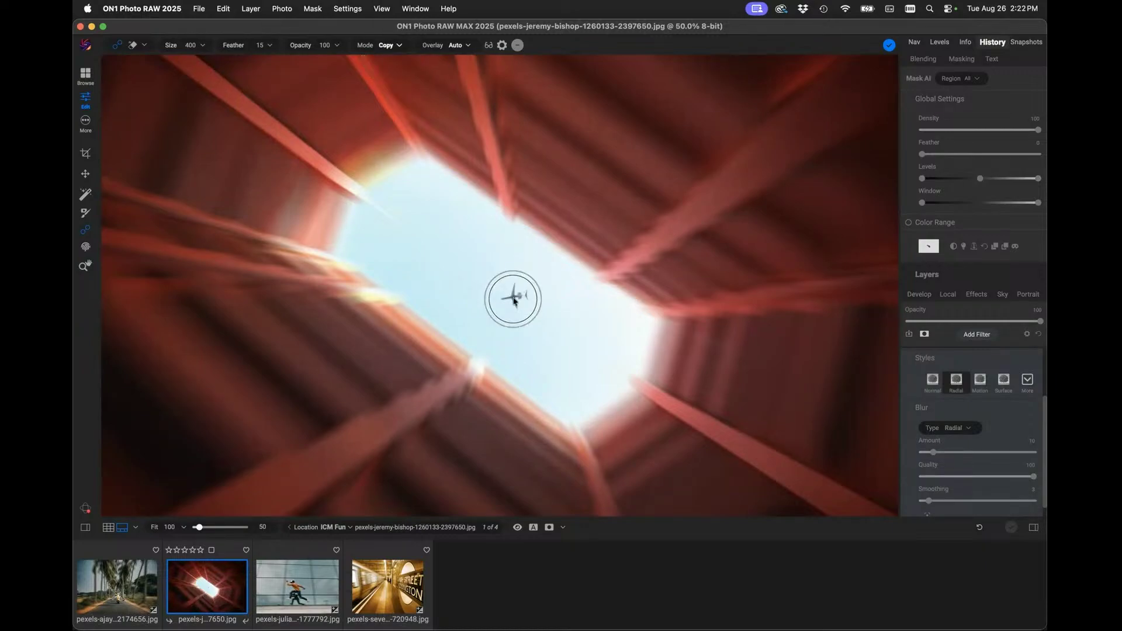
click(459, 280)
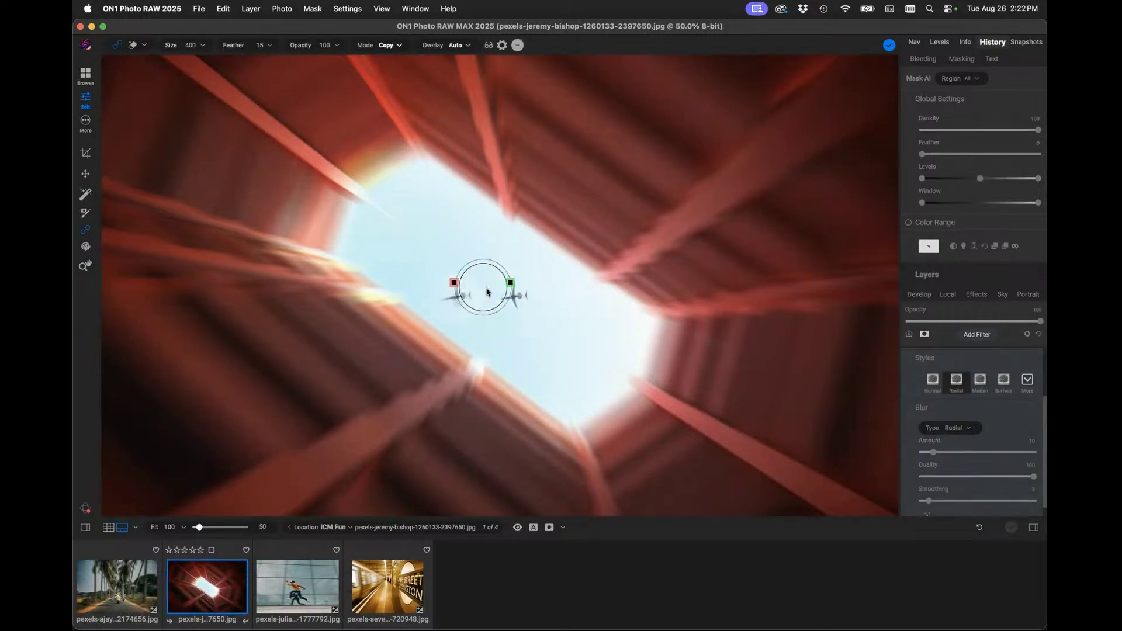
Enlarge and rotate the copied airplane so it covers the original, and apply the retouching
click(463, 265)
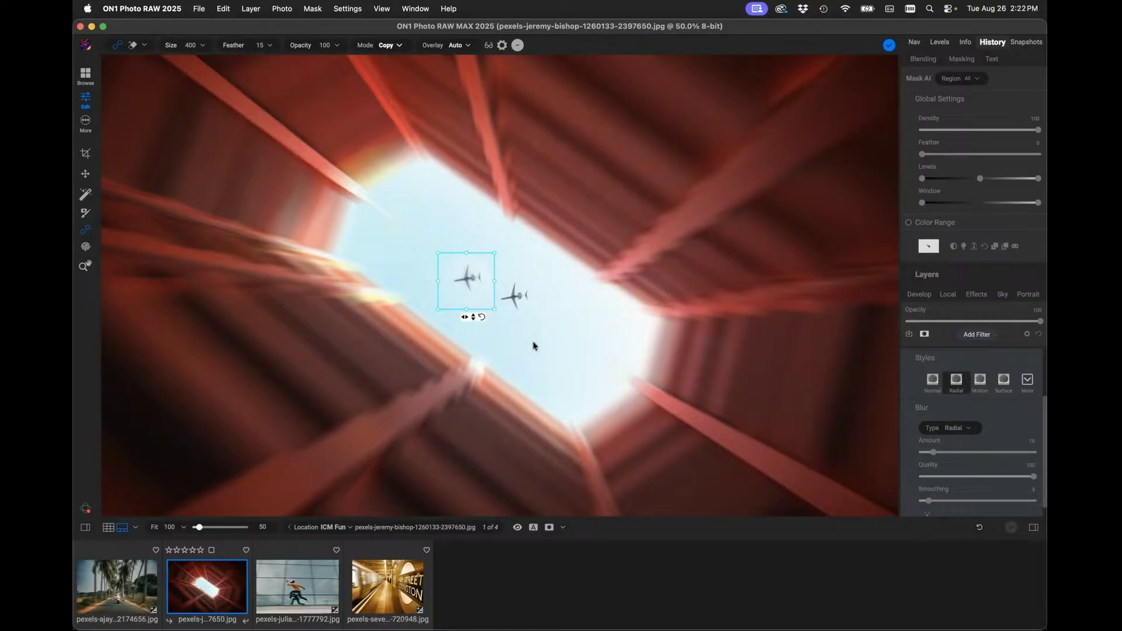
drag(535, 346, 544, 354)
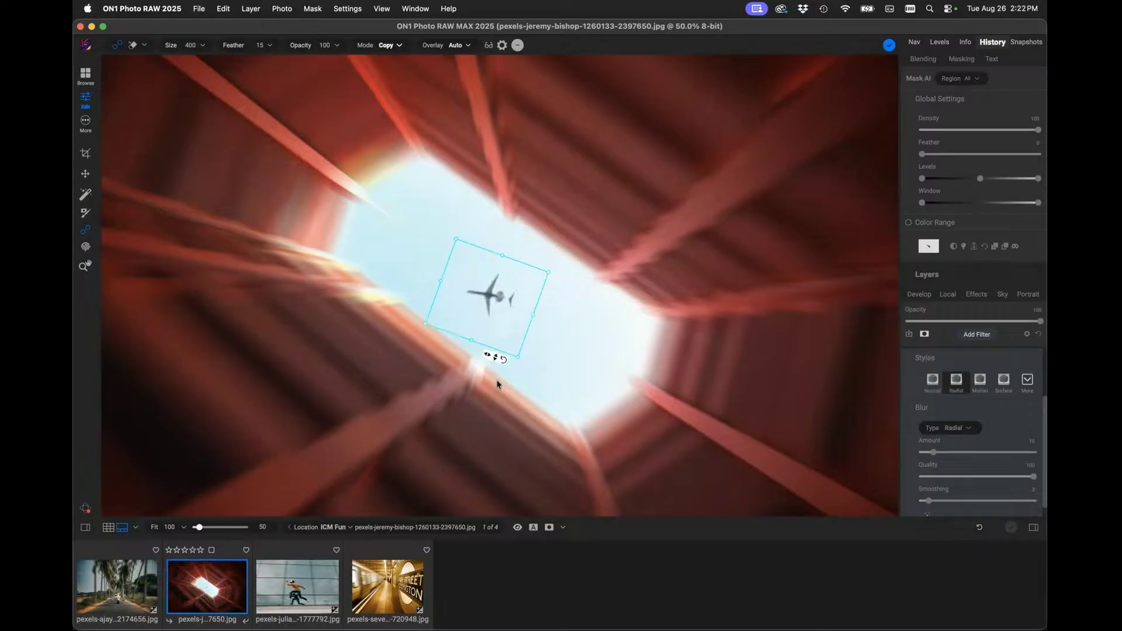
drag(496, 383, 497, 384)
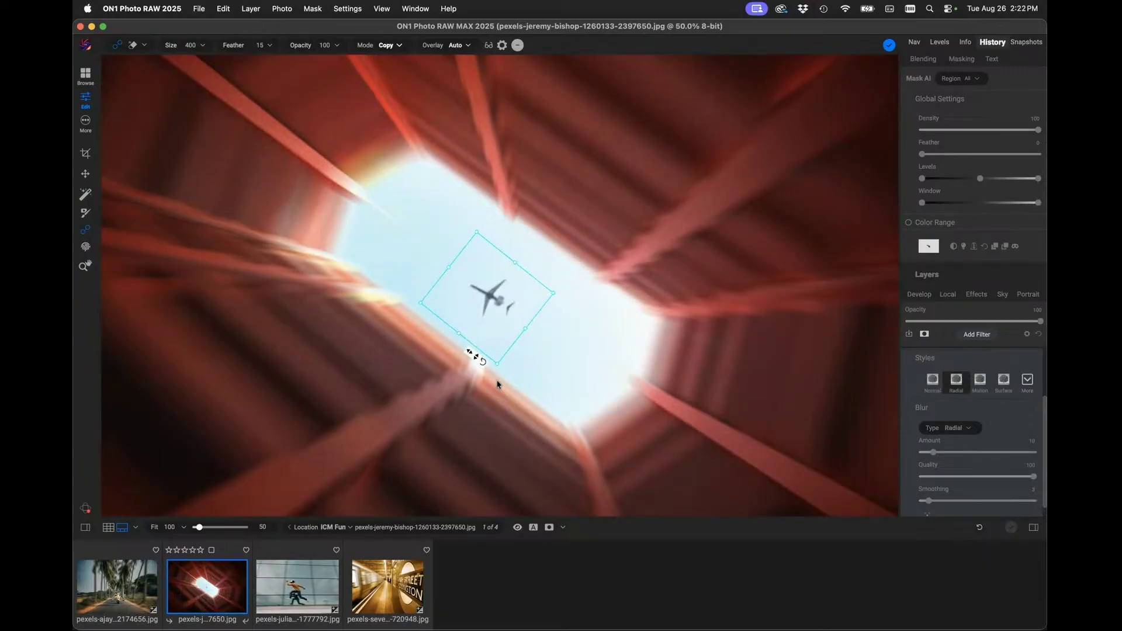
click(887, 46)
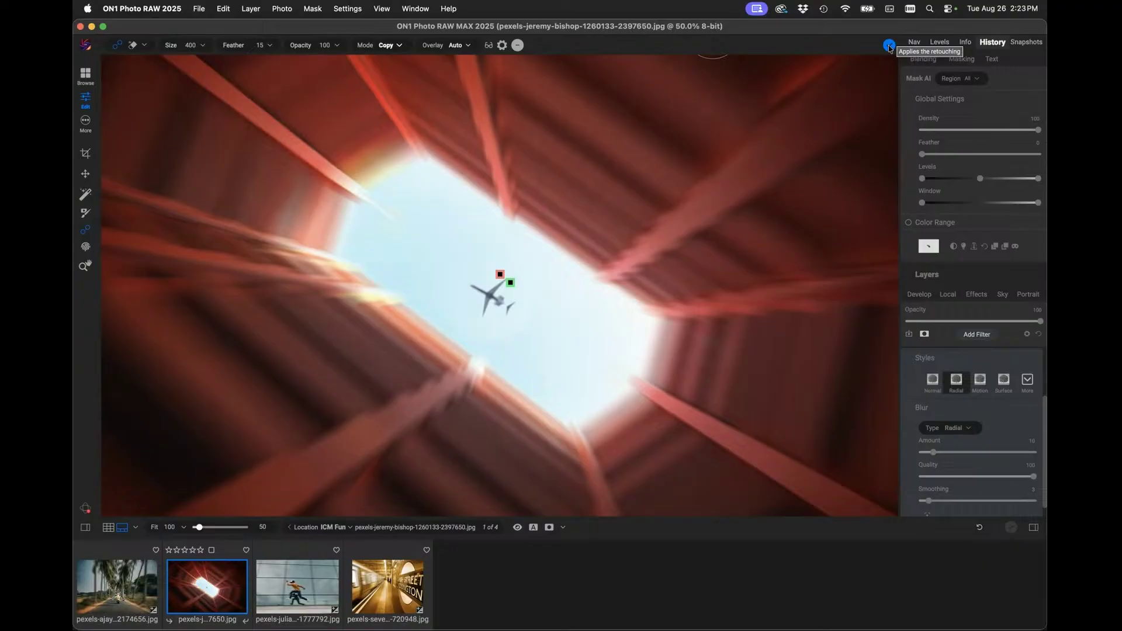
click(888, 45)
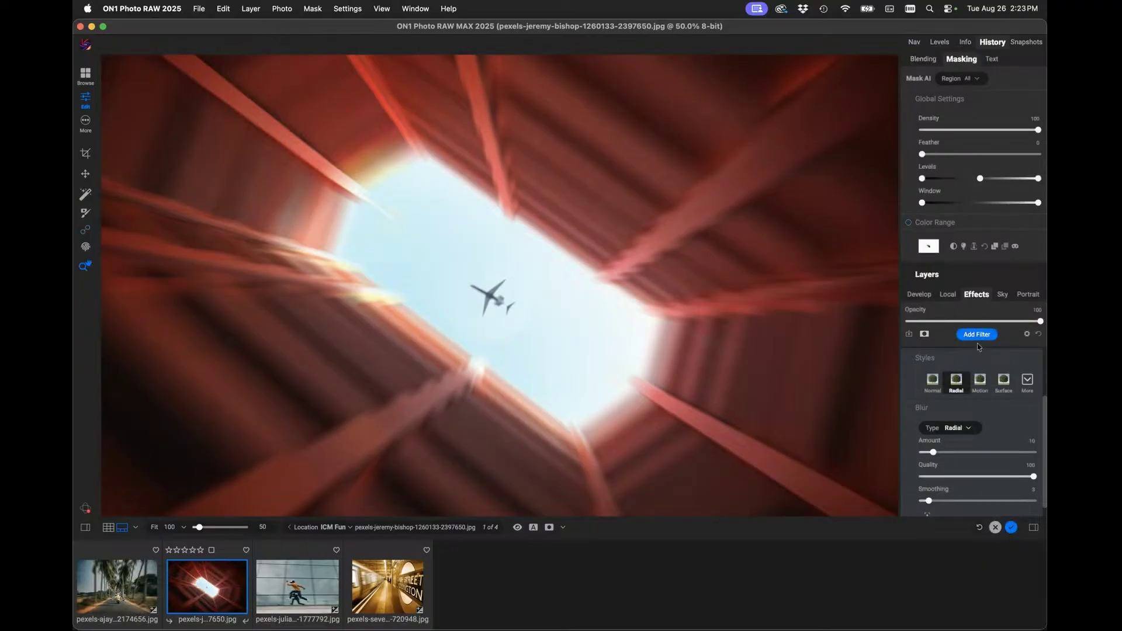
Add a Black & White filter to the airplane photo and choose its Red style
key(super+shift+f)
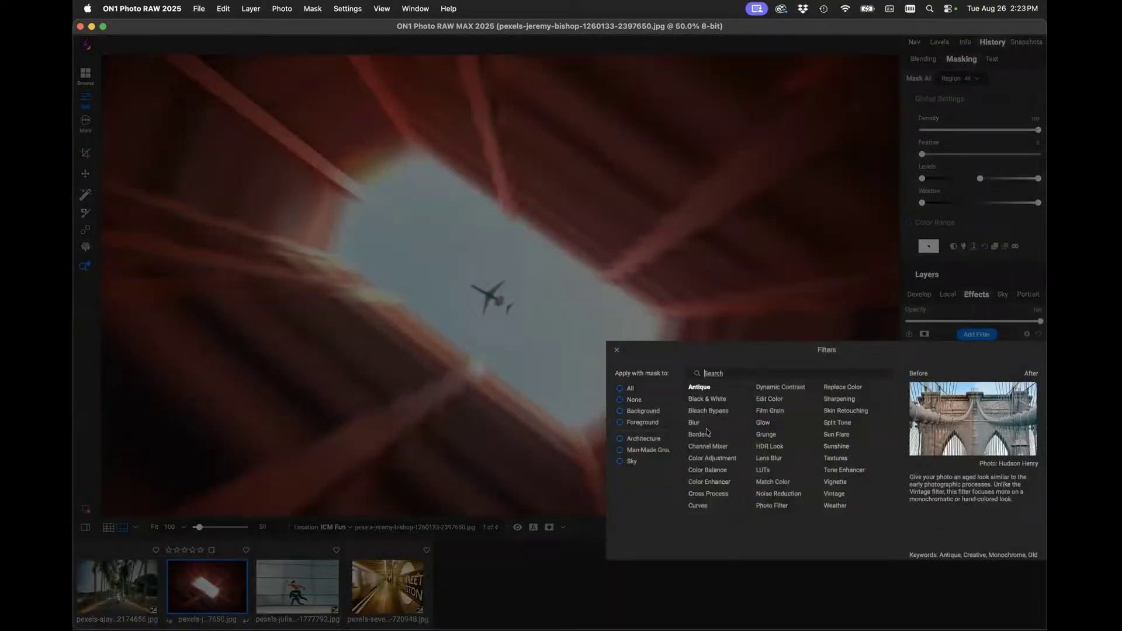
click(712, 398)
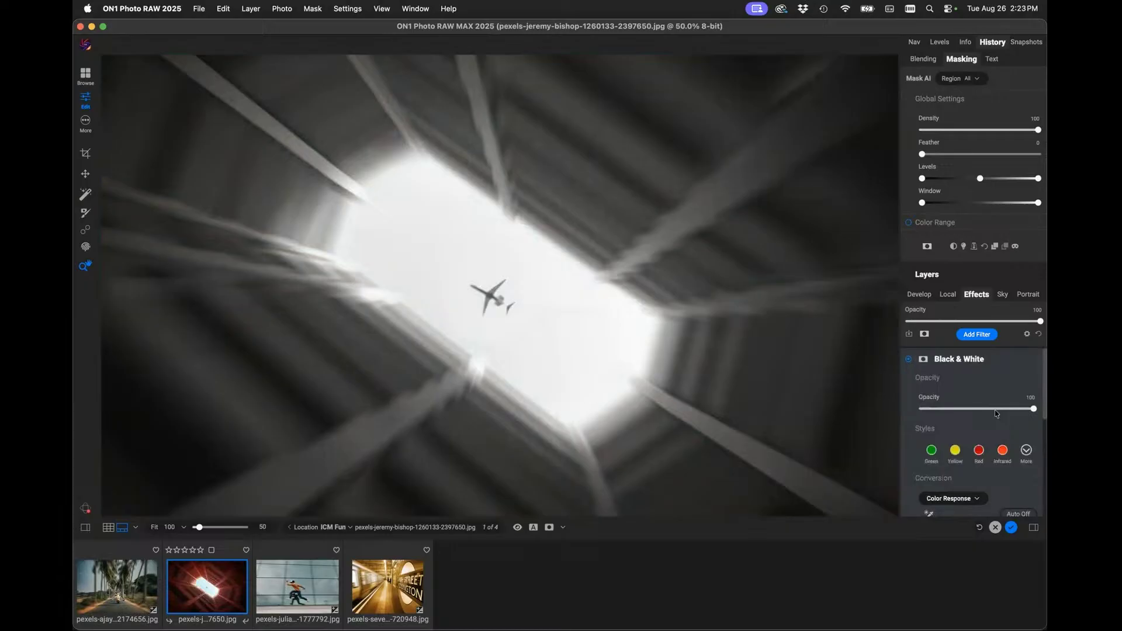
click(979, 450)
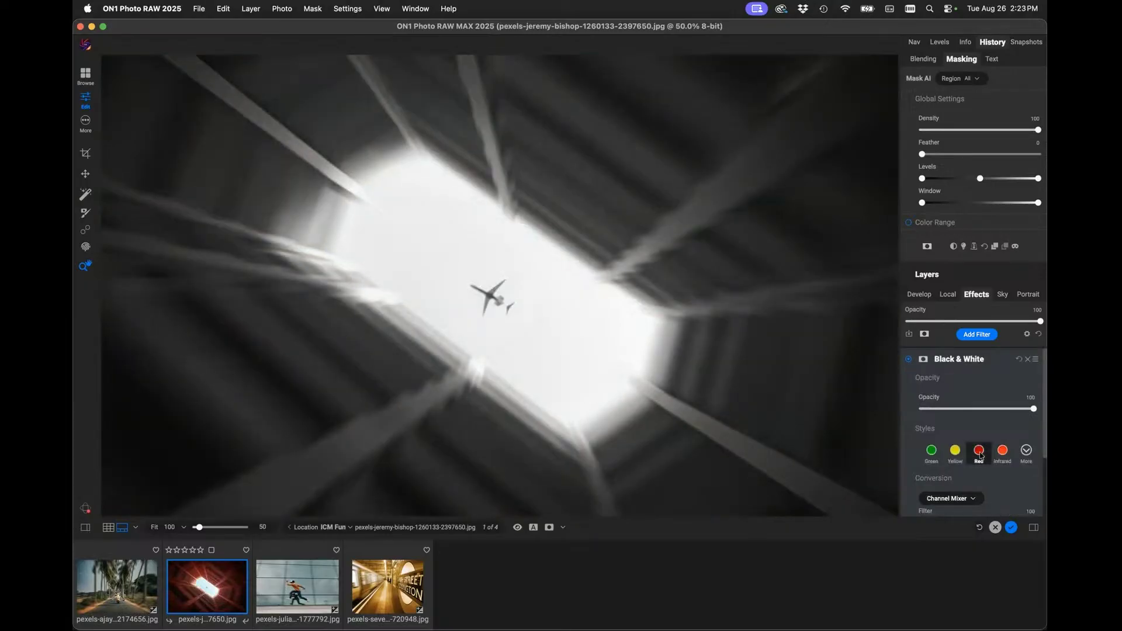